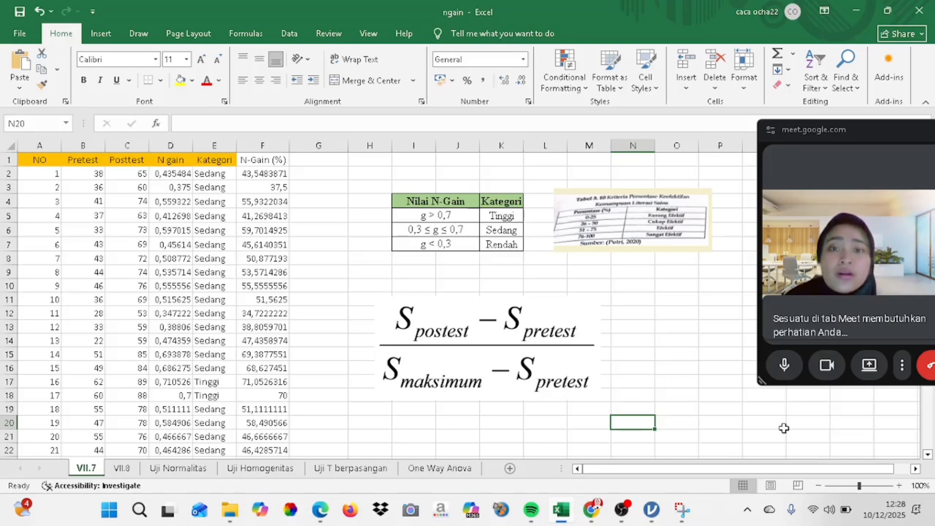
# Examine the Pretest and Posttest columns and the N gain formulas down to the Rata-rata row on sheet VII.7
pyautogui.click(85, 165)
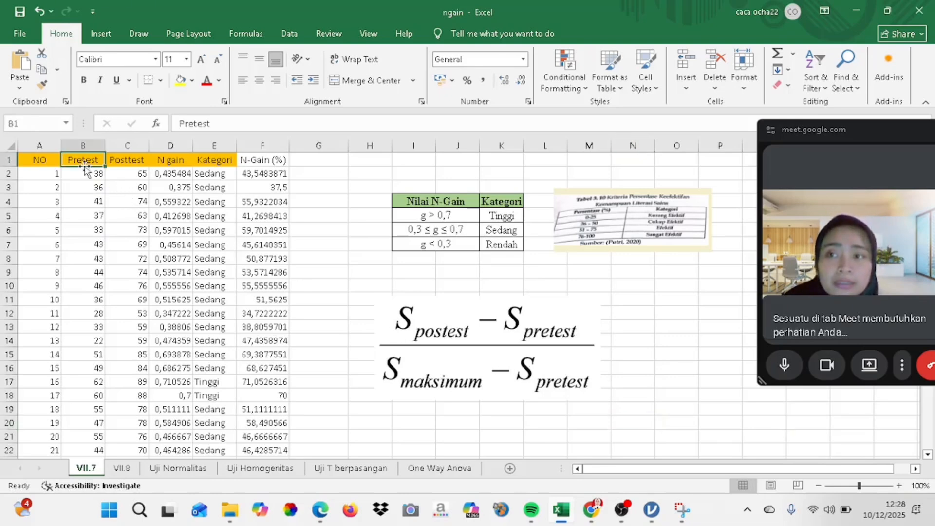
pyautogui.click(130, 160)
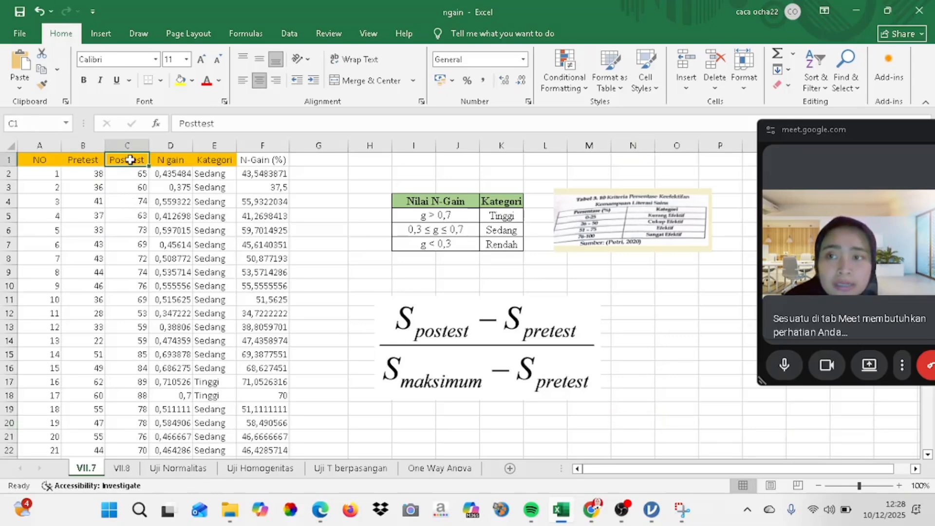
pyautogui.click(92, 172)
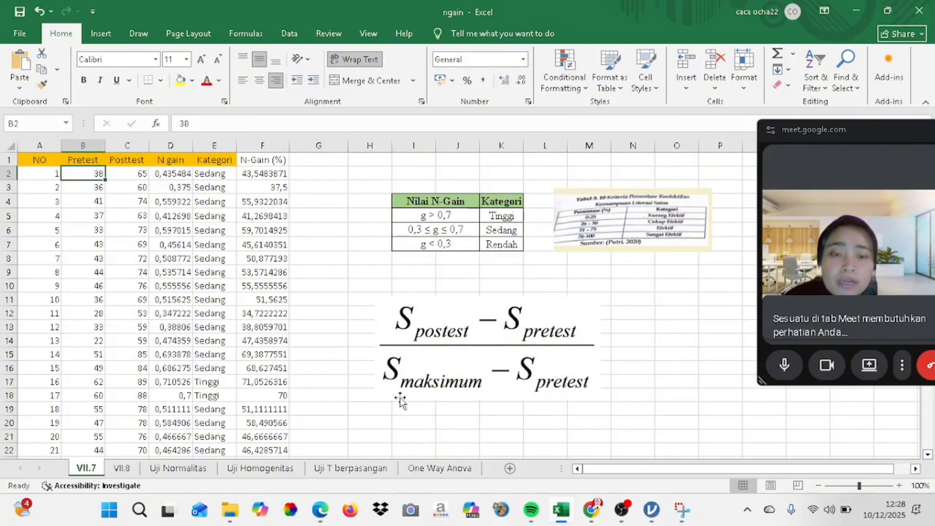
pyautogui.click(171, 172)
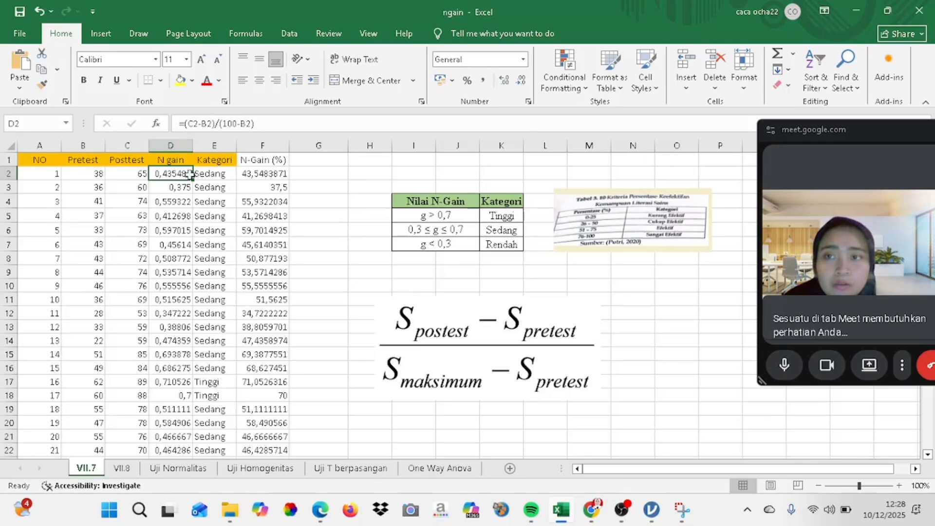
pyautogui.press('Down')
pyautogui.press('Down')
pyautogui.press('Down')
pyautogui.press('Down')
pyautogui.press('Down')
pyautogui.press('Down')
pyautogui.press('Down')
pyautogui.press('Down')
pyautogui.press('Down')
pyautogui.press('Down')
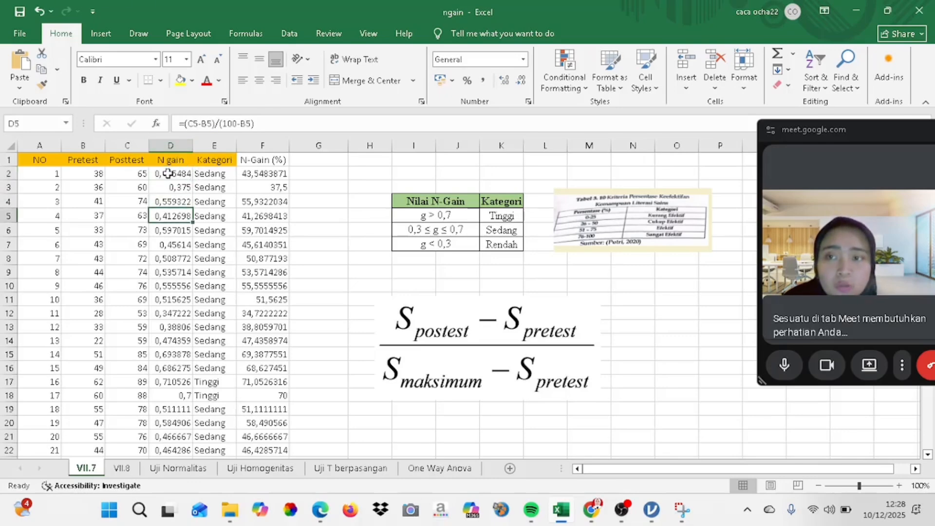
pyautogui.press('Down')
pyautogui.press('Down')
pyautogui.press('Down')
pyautogui.press('Down')
pyautogui.press('Down')
pyautogui.press('Down')
pyautogui.press('Down')
pyautogui.press('Down')
pyautogui.press('Down')
pyautogui.press('Down')
pyautogui.press('Down')
pyautogui.press('Down')
pyautogui.press('Down')
pyautogui.press('Down')
pyautogui.press('Down')
pyautogui.press('Down')
pyautogui.press('Down')
pyautogui.press('Down')
pyautogui.press('Down')
pyautogui.press('Down')
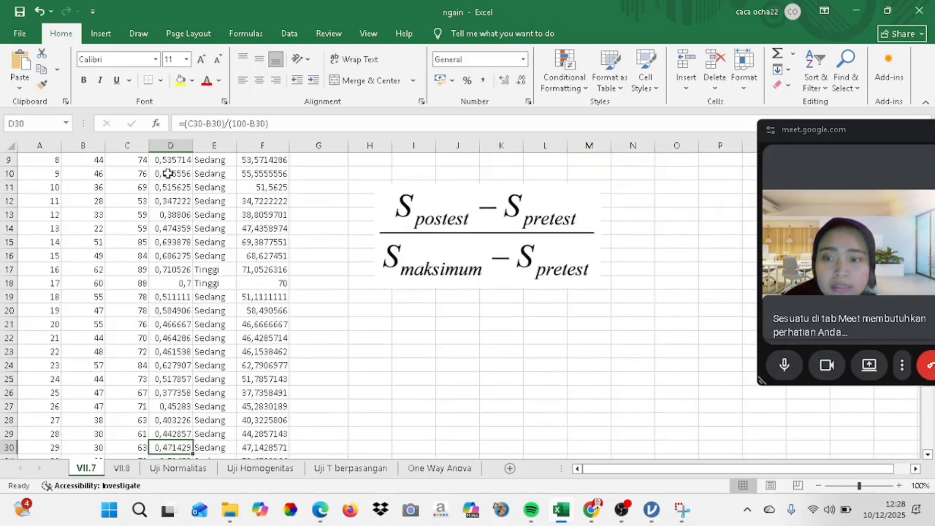
pyautogui.press('Down')
pyautogui.press('Down')
pyautogui.press('Down')
pyautogui.press('Down')
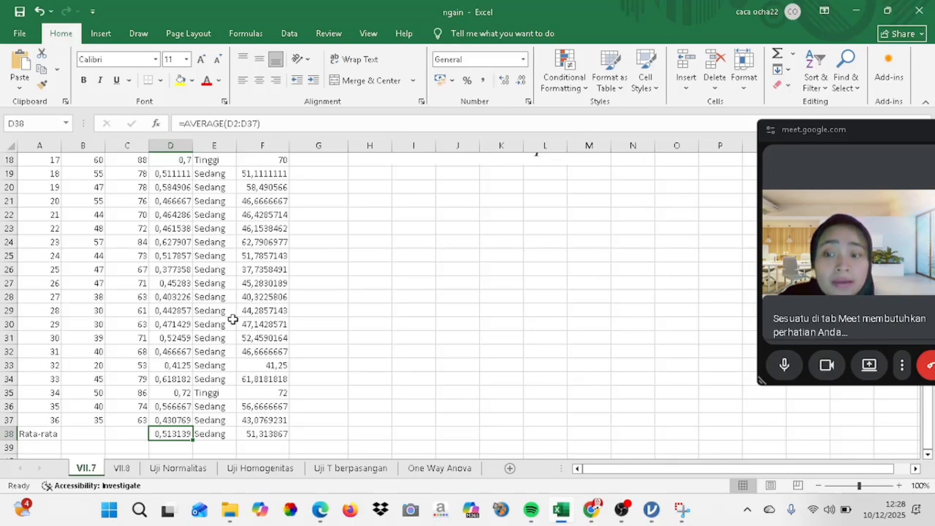
pyautogui.press('Up')
pyautogui.press('Up')
pyautogui.press('Up')
pyautogui.press('Up')
pyautogui.press('Up')
pyautogui.press('Up')
pyautogui.press('Up')
pyautogui.press('Up')
pyautogui.press('Up')
pyautogui.press('Up')
pyautogui.press('Up')
pyautogui.press('Up')
pyautogui.press('Up')
pyautogui.press('Up')
pyautogui.press('Up')
pyautogui.press('Up')
pyautogui.press('Up')
pyautogui.press('Up')
pyautogui.press('Up')
pyautogui.press('Up')
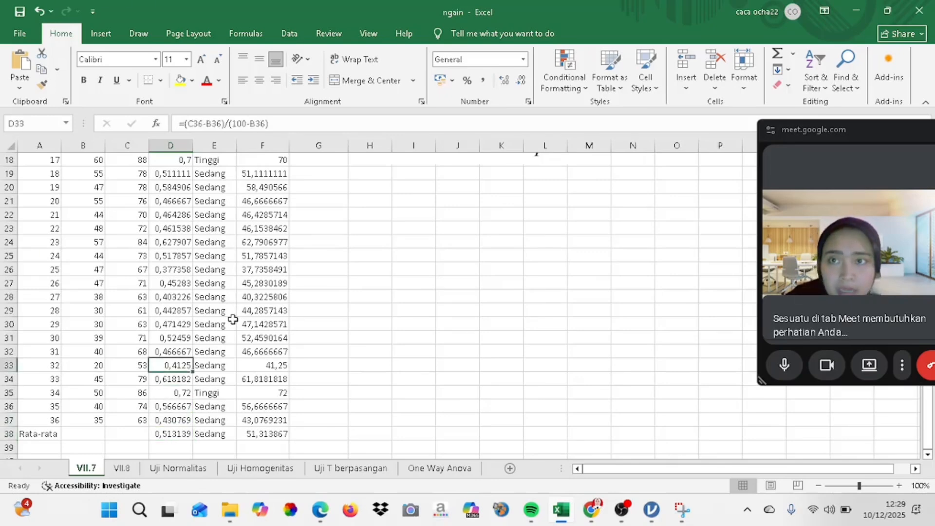
pyautogui.press('Up')
pyautogui.press('Up')
pyautogui.press('Up')
pyautogui.press('Up')
pyautogui.press('Up')
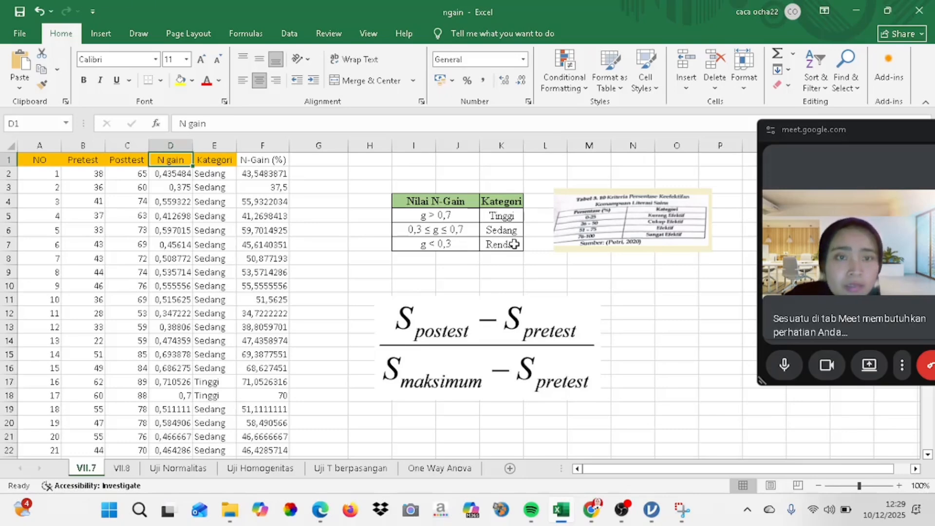
# Examine the IF formulas in the Kategori column of sheet VII.7 down to the Rata-rata row
pyautogui.click(218, 174)
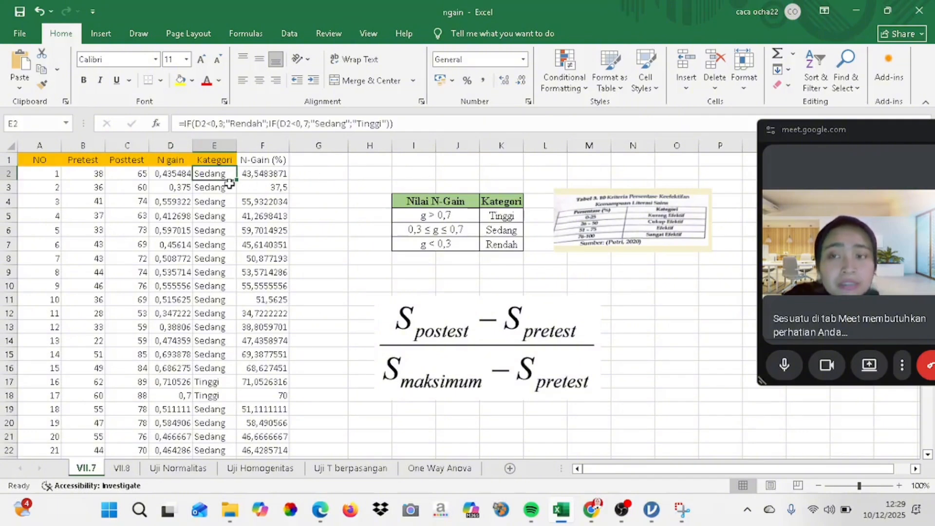
pyautogui.press('Down')
pyautogui.press('Down')
pyautogui.press('Down')
pyautogui.press('Down')
pyautogui.press('Down')
pyautogui.press('Down')
pyautogui.press('Down')
pyautogui.press('Down')
pyautogui.press('Down')
pyautogui.press('Down')
pyautogui.press('Down')
pyautogui.press('Down')
pyautogui.press('Down')
pyautogui.press('Down')
pyautogui.press('Down')
pyautogui.press('Down')
pyautogui.press('Down')
pyautogui.press('Down')
pyautogui.press('Down')
pyautogui.press('Down')
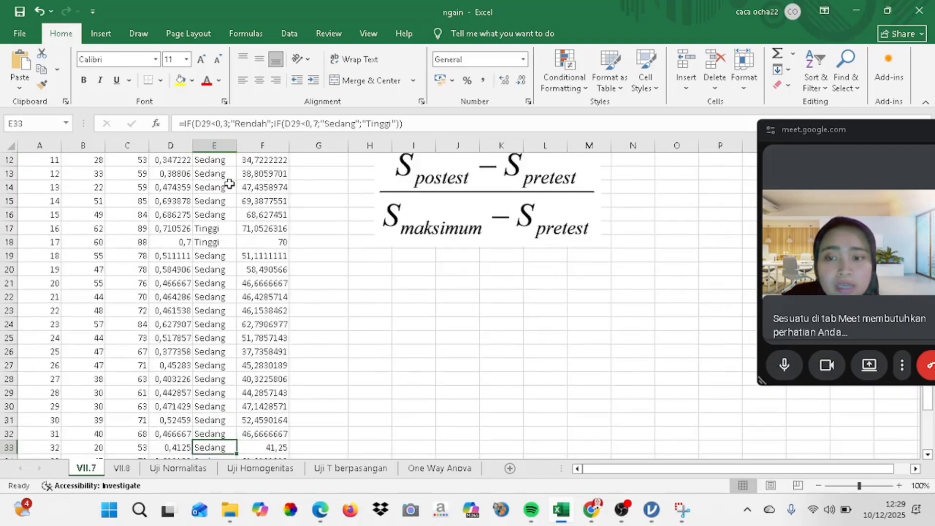
pyautogui.press('Down')
pyautogui.press('Down')
pyautogui.press('Down')
pyautogui.press('Down')
pyautogui.press('Down')
pyautogui.press('Down')
pyautogui.press('Down')
pyautogui.press('Down')
pyautogui.press('Down')
pyautogui.press('Up')
pyautogui.press('Up')
pyautogui.press('Up')
pyautogui.press('Up')
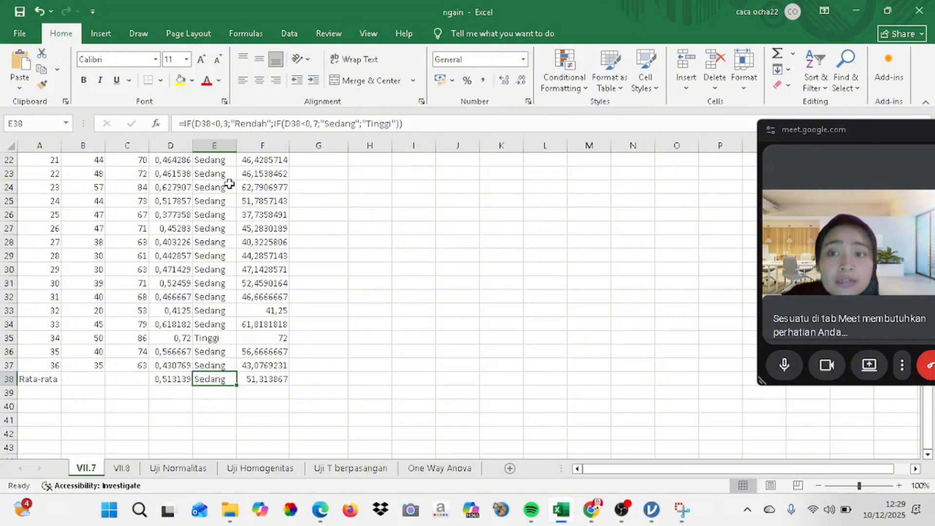
pyautogui.press('Up')
pyautogui.press('Up')
pyautogui.press('Up')
pyautogui.press('Up')
pyautogui.press('Up')
pyautogui.press('Up')
pyautogui.press('Up')
pyautogui.press('Up')
pyautogui.press('Up')
pyautogui.press('Up')
pyautogui.press('Up')
pyautogui.press('Up')
pyautogui.press('Up')
pyautogui.press('Up')
pyautogui.press('Up')
pyautogui.press('Up')
pyautogui.press('Up')
pyautogui.press('Up')
pyautogui.press('Up')
pyautogui.press('Up')
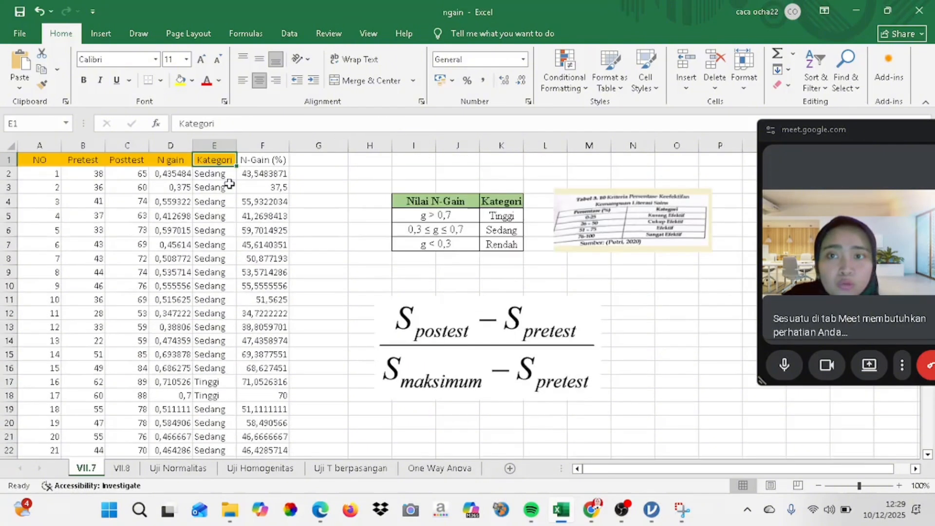
# Examine the N-Gain (%) formulas on sheet VII.7 down to the Rata-rata row
pyautogui.click(279, 164)
pyautogui.click(279, 180)
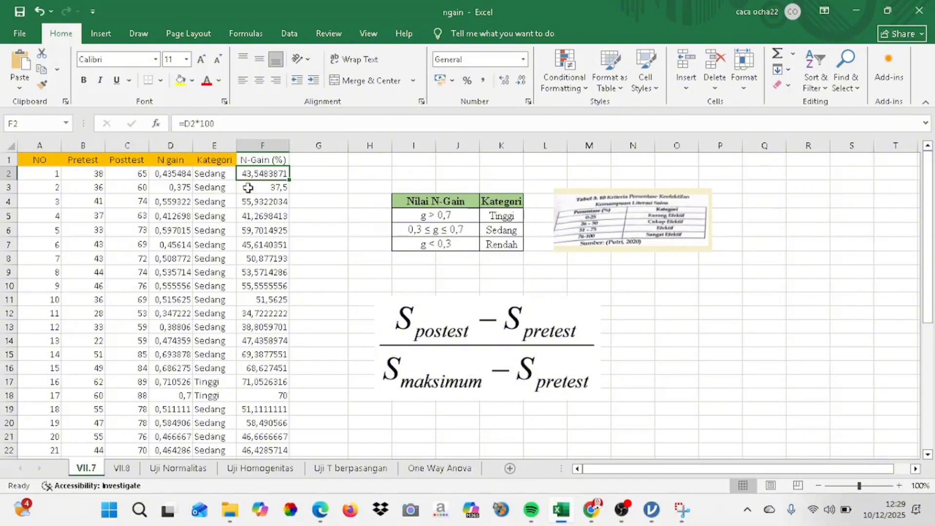
pyautogui.click(278, 190)
pyautogui.press('Down')
pyautogui.press('Down')
pyautogui.press('Down')
pyautogui.press('Down')
pyautogui.press('Down')
pyautogui.press('Down')
pyautogui.press('Down')
pyautogui.press('Down')
pyautogui.press('Down')
pyautogui.press('Down')
pyautogui.press('Down')
pyautogui.press('Down')
pyautogui.press('Down')
pyautogui.press('Down')
pyautogui.press('Down')
pyautogui.press('Down')
pyautogui.press('Down')
pyautogui.press('Down')
pyautogui.press('Down')
pyautogui.press('Down')
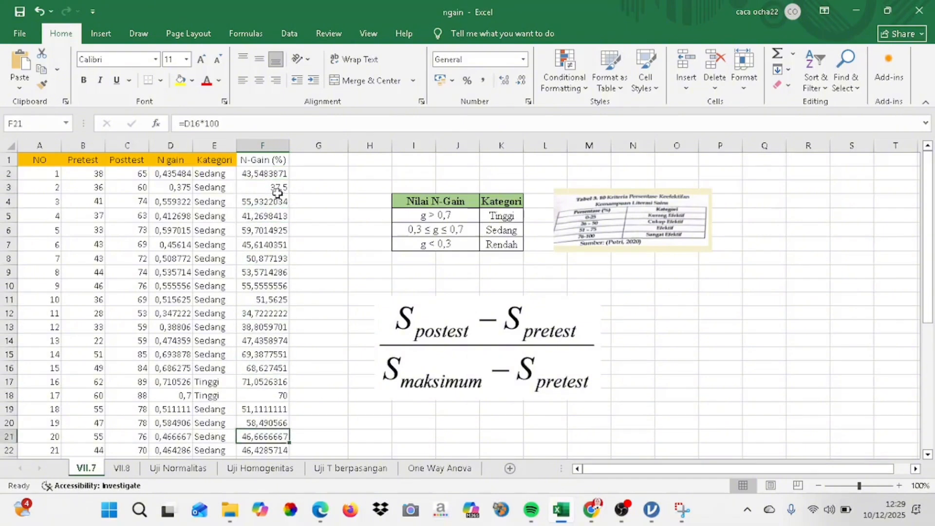
pyautogui.press('Down')
pyautogui.press('Down')
pyautogui.press('Down')
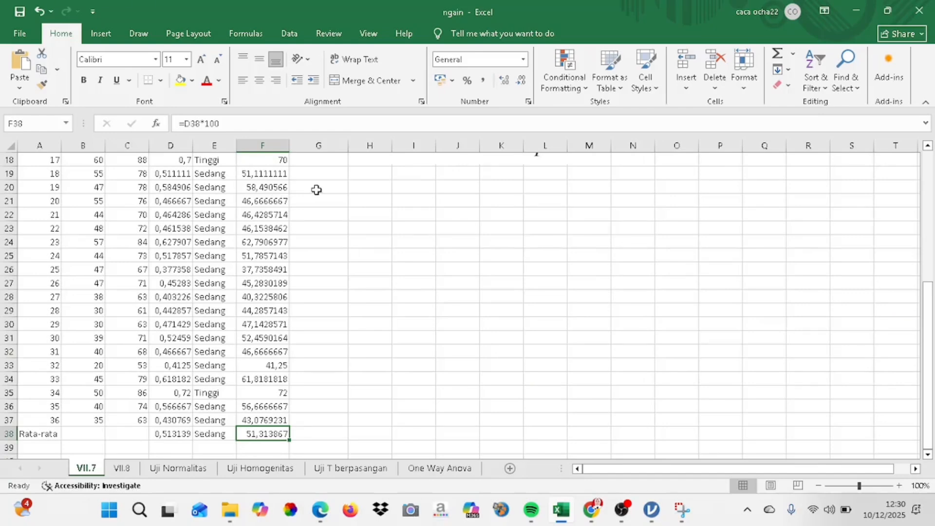
pyautogui.press('Up')
pyautogui.press('Up')
pyautogui.press('Up')
pyautogui.press('Up')
pyautogui.press('Up')
pyautogui.press('Up')
pyautogui.press('Up')
pyautogui.press('Up')
pyautogui.press('Up')
pyautogui.press('Up')
pyautogui.press('Up')
pyautogui.press('Up')
pyautogui.press('Up')
pyautogui.press('Up')
pyautogui.press('Up')
pyautogui.press('Up')
pyautogui.press('Up')
pyautogui.hotkey('ctrl', 'Up')
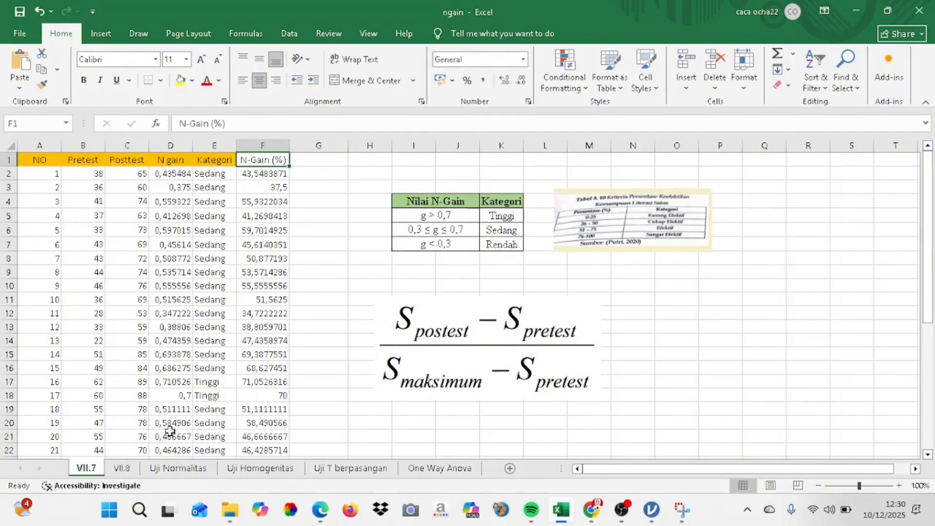
# Open sheet VII.8 and examine its N Gain formulas down to the average in the Rata-rata row
pyautogui.click(122, 468)
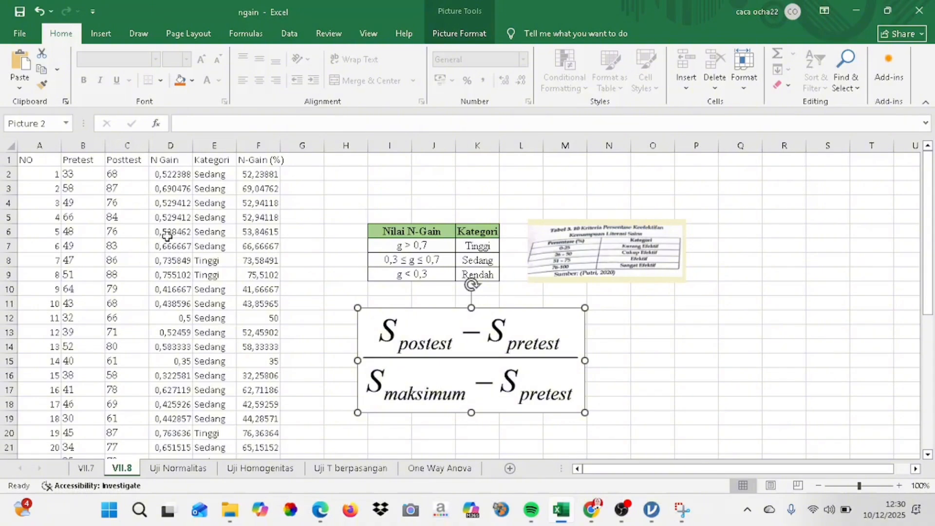
pyautogui.click(180, 197)
pyautogui.press('Down')
pyautogui.press('Down')
pyautogui.press('Down')
pyautogui.press('Down')
pyautogui.press('Down')
pyautogui.press('Down')
pyautogui.press('Down')
pyautogui.press('Down')
pyautogui.press('Down')
pyautogui.press('Down')
pyautogui.press('Down')
pyautogui.press('Down')
pyautogui.press('Down')
pyautogui.press('Down')
pyautogui.press('Down')
pyautogui.press('Down')
pyautogui.press('Down')
pyautogui.press('Down')
pyautogui.press('Down')
pyautogui.press('Down')
pyautogui.press('Down')
pyautogui.press('Down')
pyautogui.press('Down')
pyautogui.press('Down')
pyautogui.press('Down')
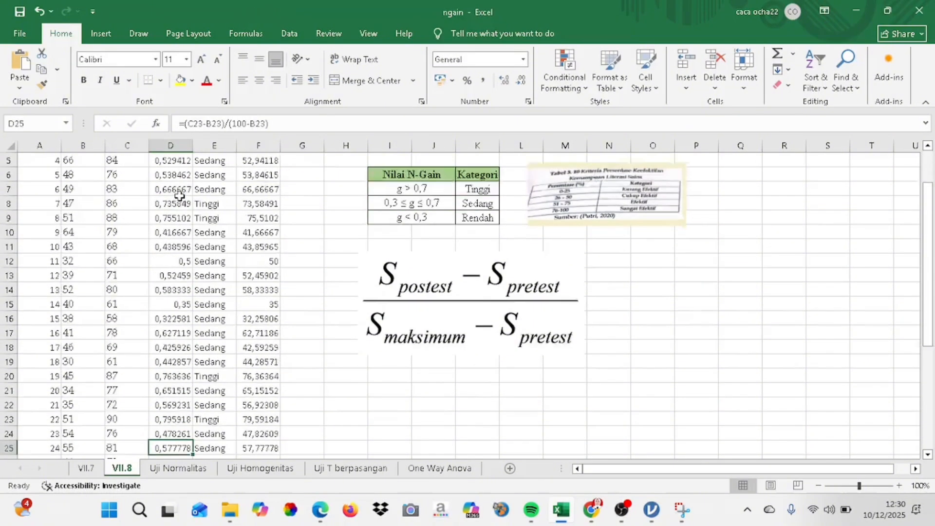
pyautogui.press('Down')
pyautogui.press('Down')
pyautogui.press('Down')
pyautogui.press('Down')
pyautogui.press('Down')
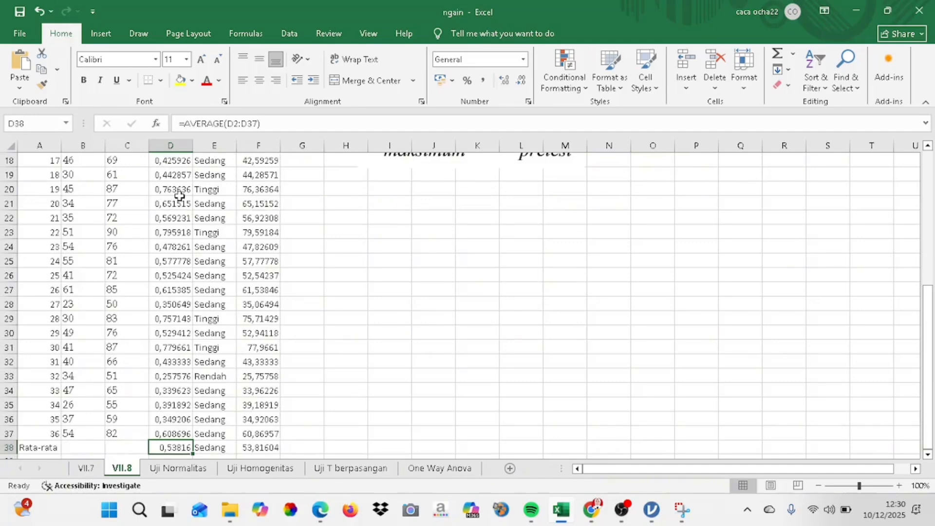
pyautogui.press('Up')
pyautogui.press('Up')
pyautogui.press('Up')
pyautogui.press('Up')
pyautogui.press('Up')
pyautogui.press('Up')
pyautogui.press('Up')
pyautogui.press('Up')
pyautogui.press('Up')
pyautogui.press('Up')
pyautogui.press('Up')
pyautogui.press('Up')
pyautogui.press('Up')
pyautogui.press('Up')
pyautogui.press('Up')
pyautogui.press('Up')
pyautogui.press('Up')
pyautogui.press('Up')
pyautogui.press('Up')
pyautogui.press('Up')
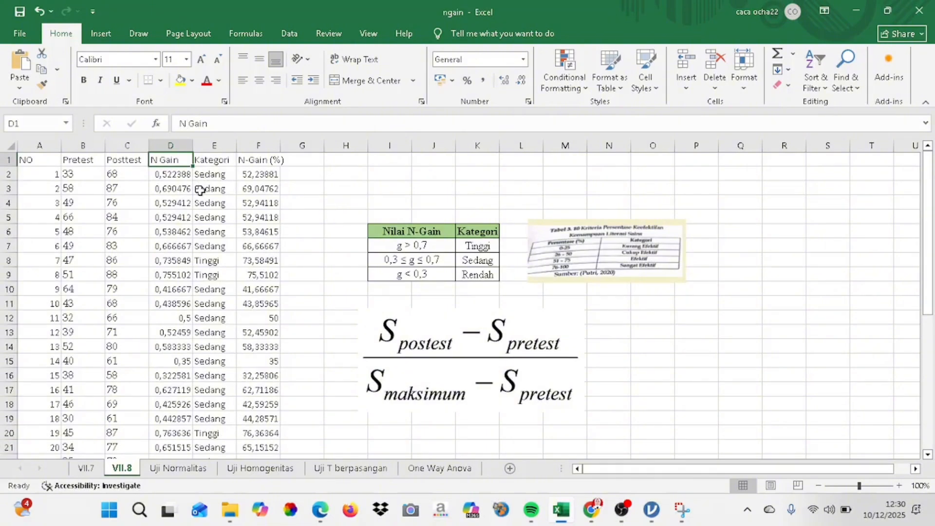
# Examine the Kategori column and the average N-Gain (%) formula on sheet VII.8
pyautogui.click(217, 175)
pyautogui.press('Down')
pyautogui.press('Down')
pyautogui.press('Down')
pyautogui.press('Down')
pyautogui.press('Down')
pyautogui.press('Down')
pyautogui.press('Down')
pyautogui.press('Down')
pyautogui.press('Down')
pyautogui.press('Down')
pyautogui.press('Down')
pyautogui.press('Down')
pyautogui.press('Down')
pyautogui.press('Down')
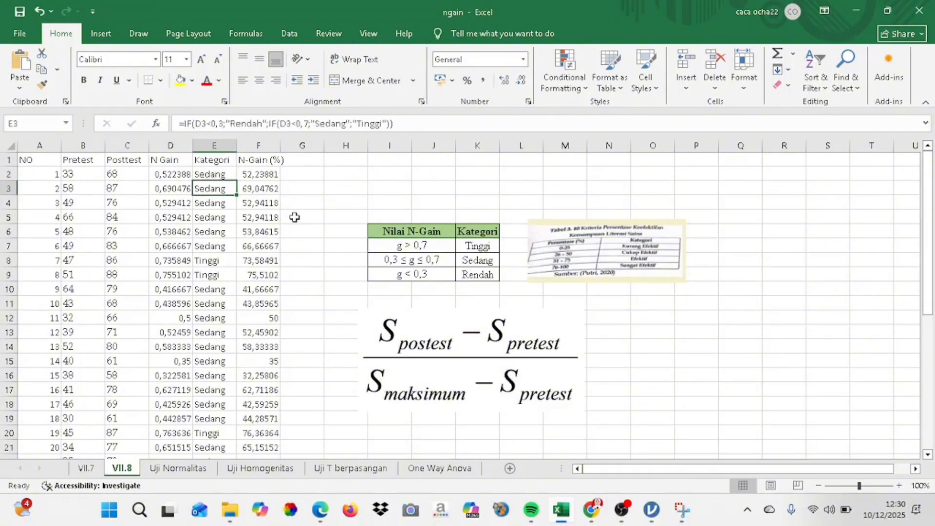
pyautogui.press('Down')
pyautogui.press('Down')
pyautogui.press('Down')
pyautogui.press('Down')
pyautogui.press('Down')
pyautogui.press('Down')
pyautogui.press('Down')
pyautogui.press('Down')
pyautogui.press('Down')
pyautogui.press('Down')
pyautogui.press('Down')
pyautogui.press('Down')
pyautogui.press('Down')
pyautogui.press('Down')
pyautogui.press('Down')
pyautogui.press('Down')
pyautogui.press('Down')
pyautogui.press('Down')
pyautogui.press('Down')
pyautogui.press('Down')
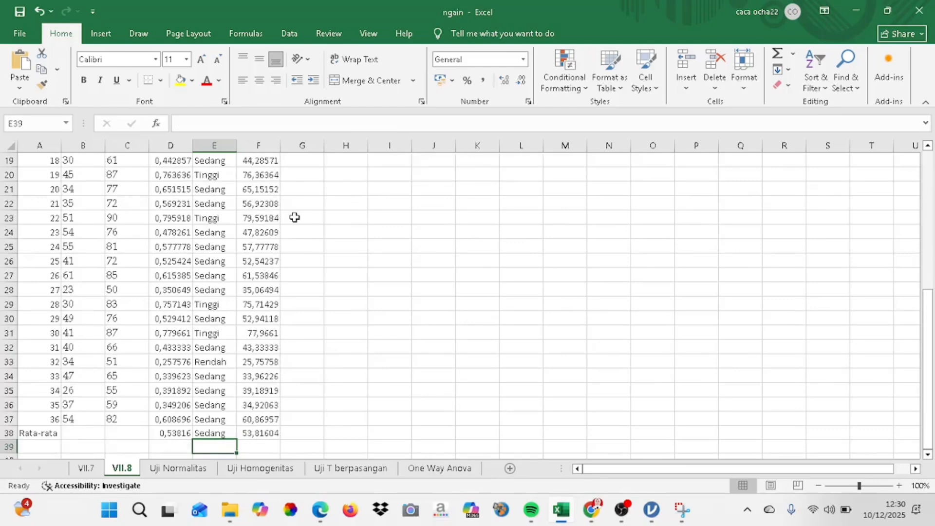
pyautogui.press('Right')
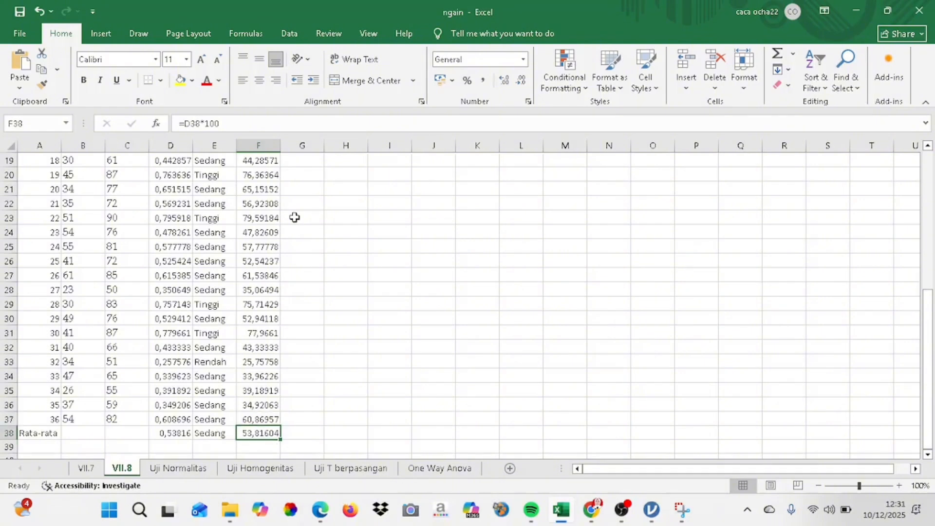
pyautogui.press('Up')
pyautogui.press('Up')
pyautogui.press('Up')
pyautogui.press('Up')
pyautogui.press('Up')
pyautogui.press('Up')
pyautogui.press('Up')
pyautogui.press('Up')
pyautogui.press('Up')
pyautogui.press('Up')
pyautogui.press('Up')
pyautogui.press('Up')
pyautogui.press('Up')
pyautogui.press('Up')
pyautogui.press('Up')
pyautogui.press('Up')
pyautogui.press('Up')
pyautogui.press('Up')
pyautogui.press('Up')
pyautogui.press('Up')
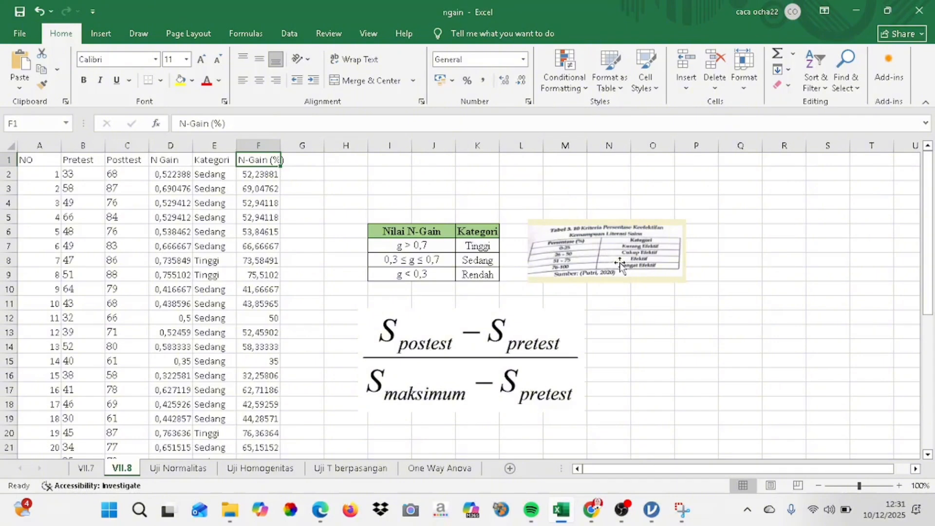
# View the Uji Normalitas sheet, switch to jamovi and rename data variable A as Pretest VII.7
pyautogui.hotkey('ctrl', 'pagedown')
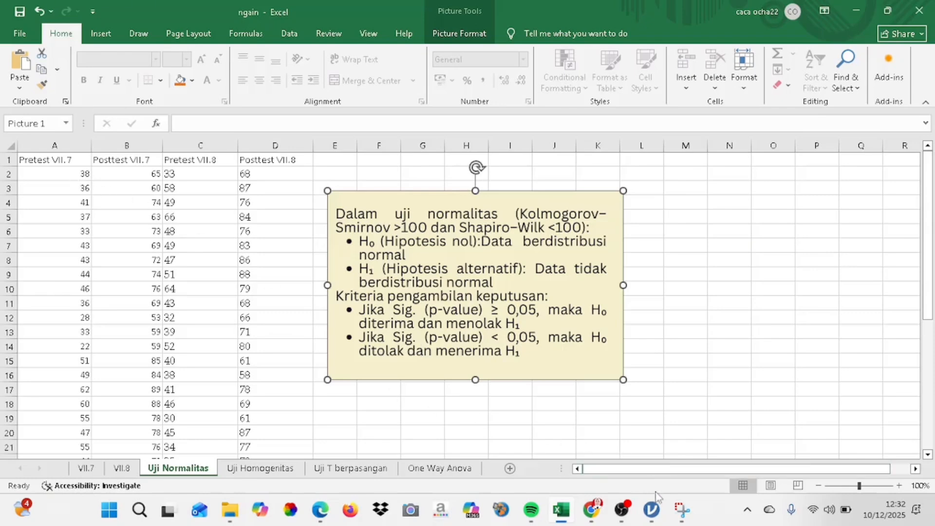
pyautogui.click(656, 507)
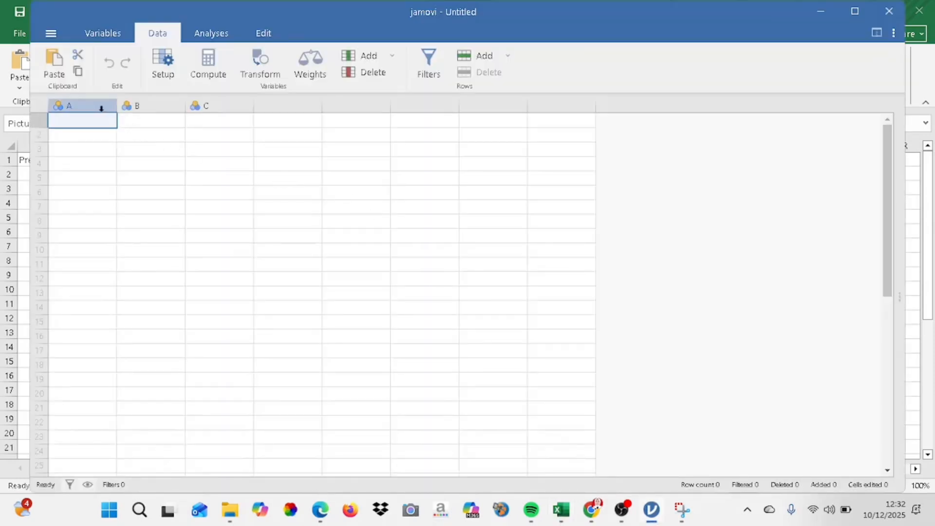
pyautogui.doubleClick(96, 106)
pyautogui.press('capslock')
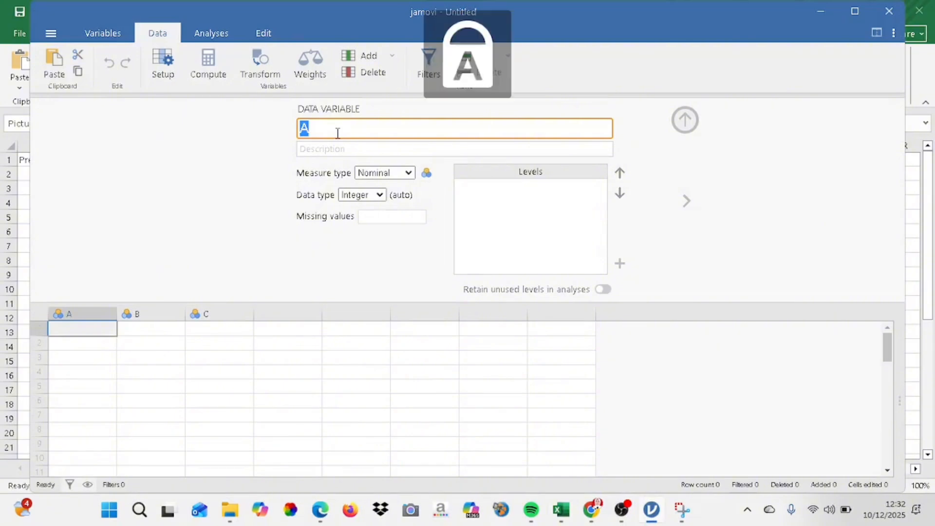
pyautogui.write('P')
pyautogui.press('capslock')
pyautogui.write('retest')
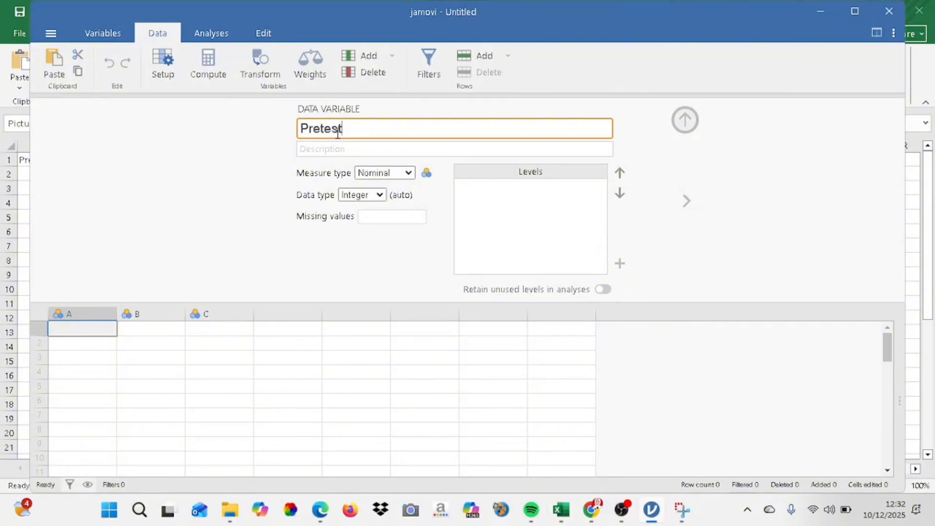
pyautogui.press('capslock')
pyautogui.write('VII.7')
pyautogui.click(142, 314)
# Set the measure type of the Pretest VII.7 variable to Continuous
pyautogui.click(99, 314)
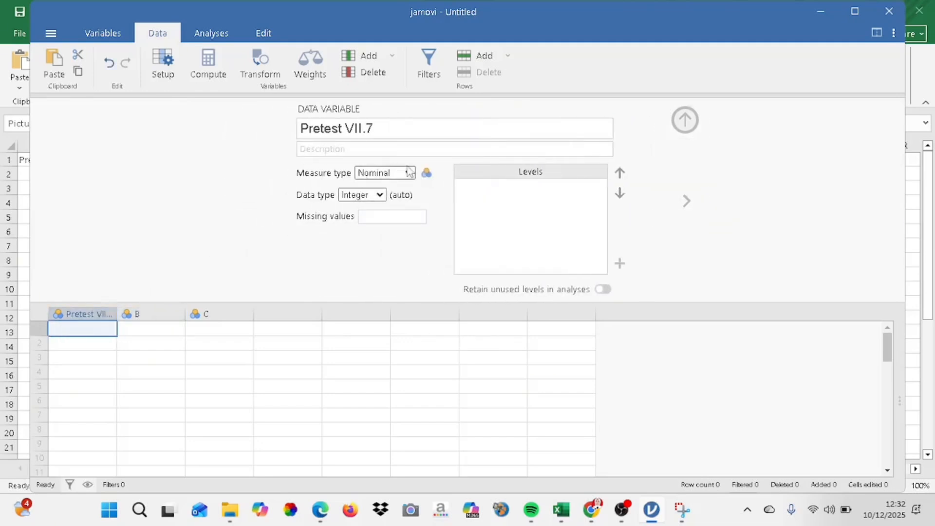
pyautogui.click(408, 173)
pyautogui.click(396, 224)
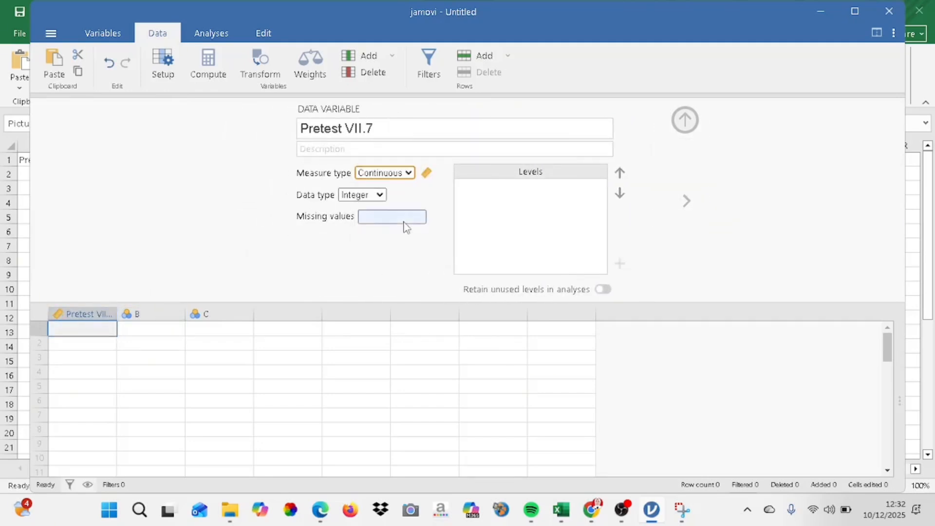
# Rename data variable B as Posttest VII.7
pyautogui.click(158, 318)
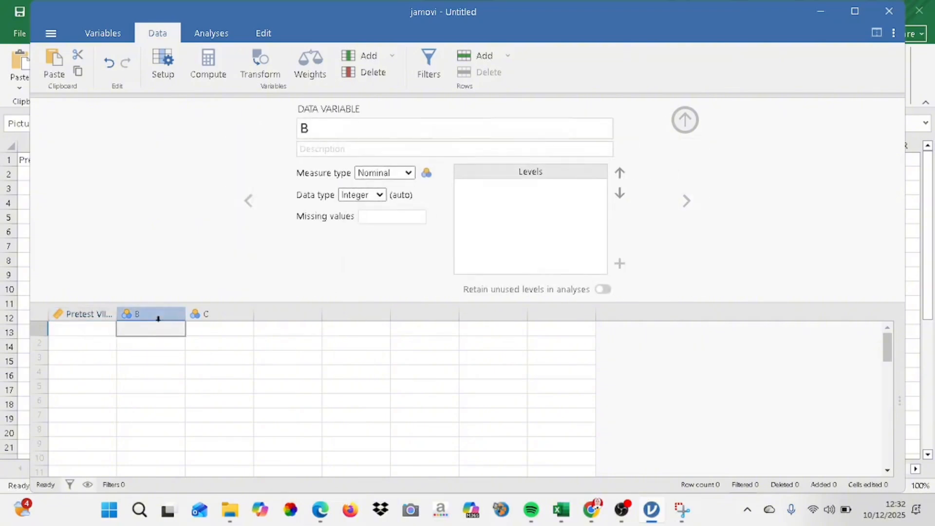
pyautogui.click(324, 130)
pyautogui.press('capslock')
pyautogui.write('P')
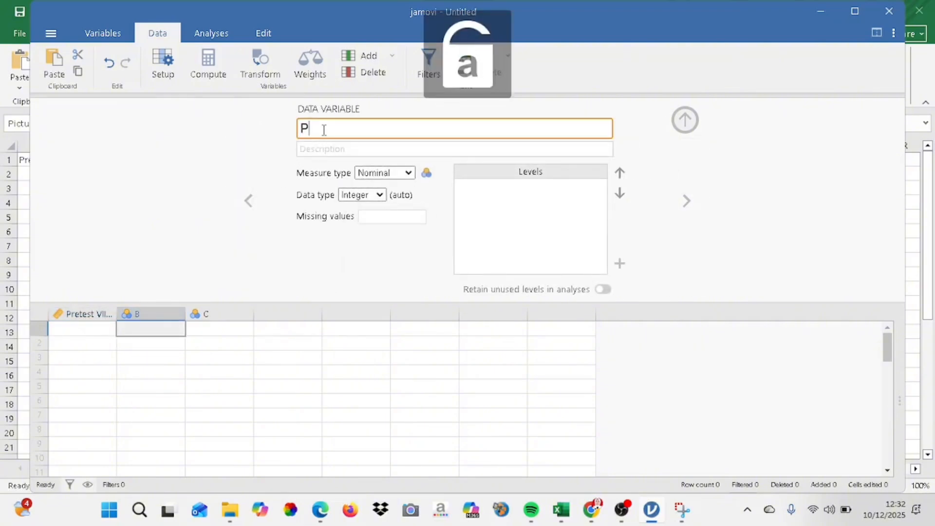
pyautogui.write('osttest')
pyautogui.press('capslock')
pyautogui.write('VII.7')
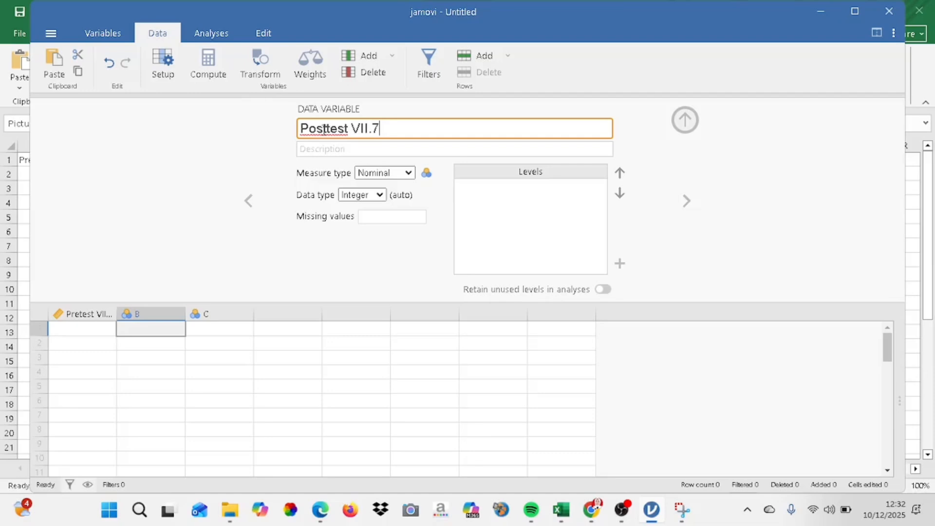
pyautogui.click(250, 359)
# Set data variable C to the Continuous measure type and rename it Pretest VII.8
pyautogui.click(220, 314)
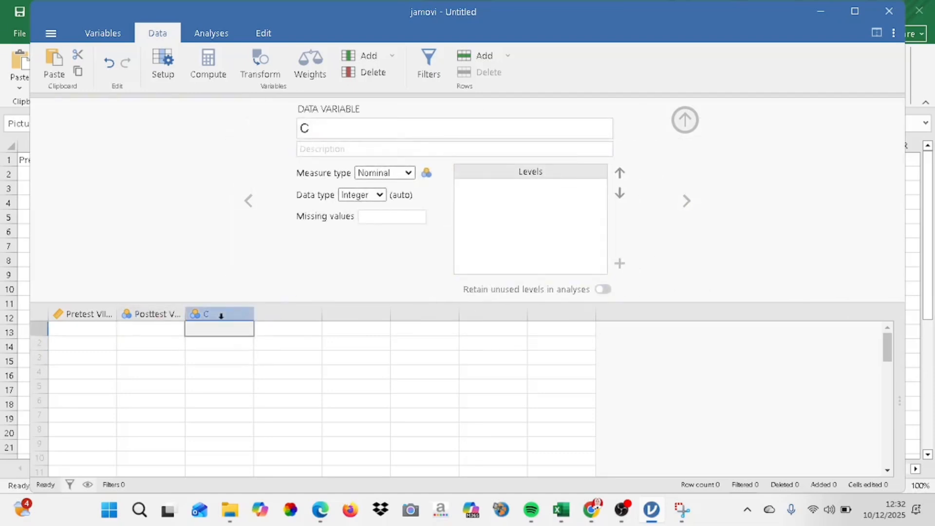
pyautogui.click(389, 174)
pyautogui.click(387, 224)
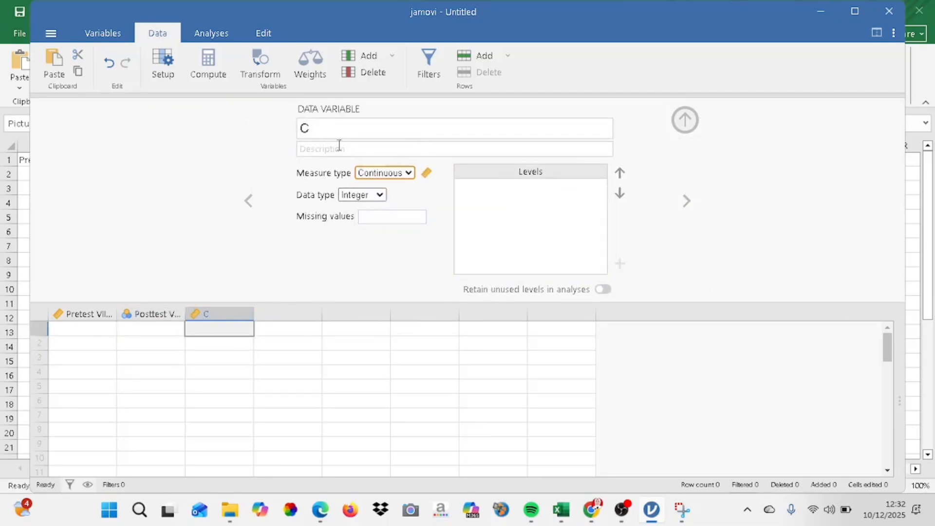
pyautogui.moveTo(328, 130); pyautogui.dragTo(281, 128)
pyautogui.press('capslock')
pyautogui.write('P')
pyautogui.press('capslock')
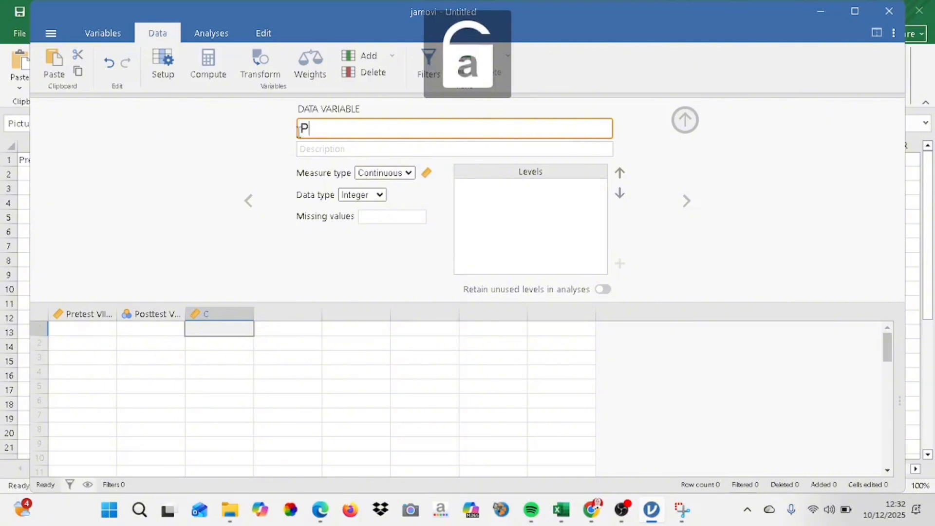
pyautogui.write('retest')
pyautogui.press('capslock')
pyautogui.write('V')
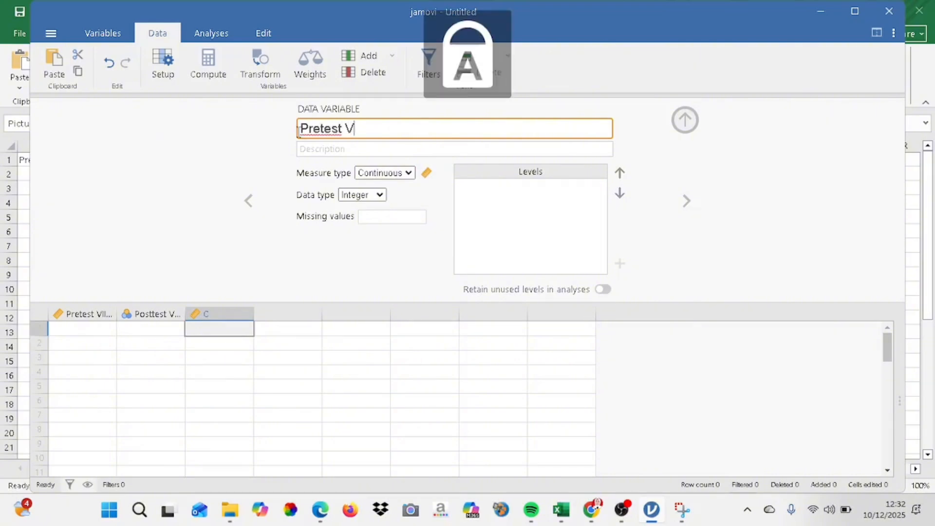
pyautogui.write('II.8')
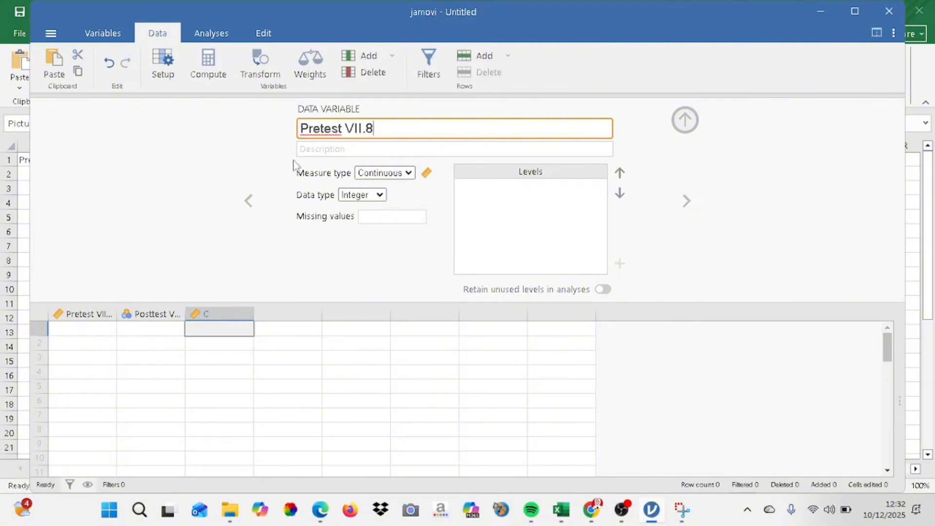
# Add a new data variable in the fourth column with the Continuous measure type and name it Posttest VII.8
pyautogui.click(280, 313)
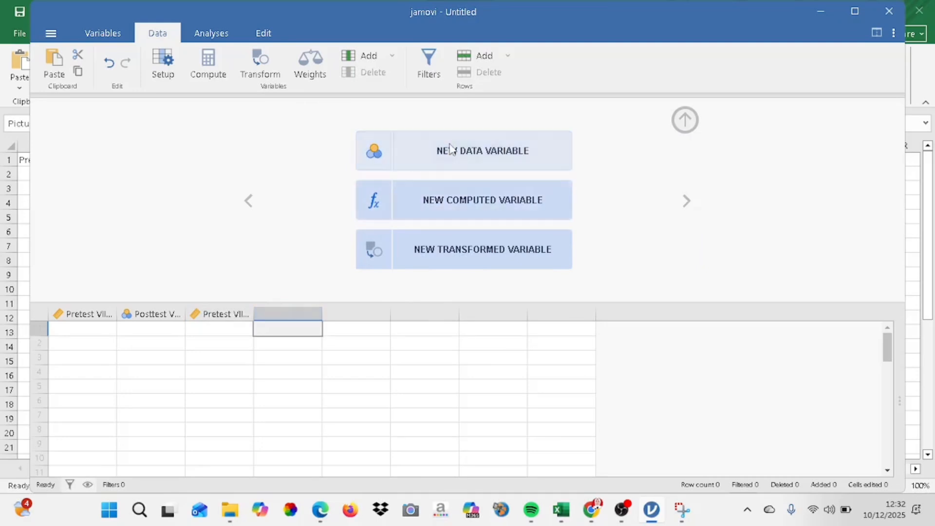
pyautogui.click(450, 148)
pyautogui.click(409, 173)
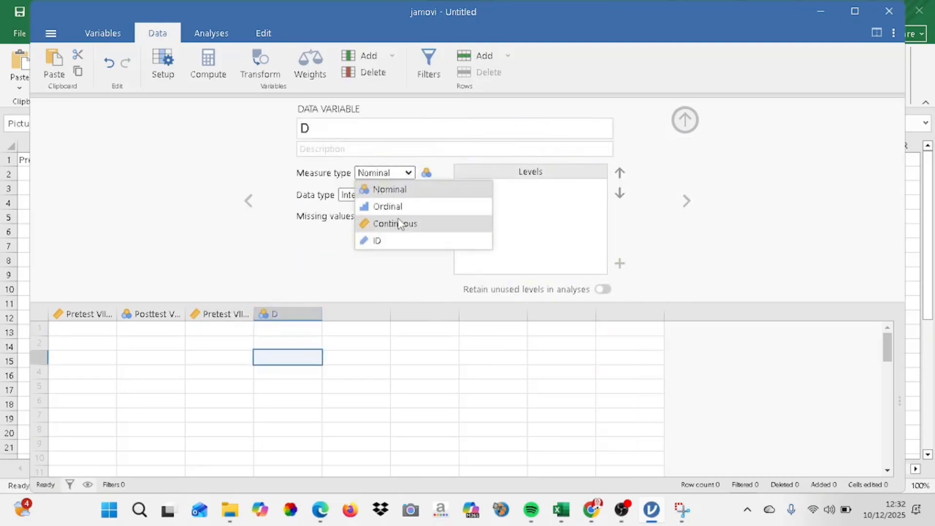
pyautogui.click(399, 223)
pyautogui.doubleClick(306, 128)
pyautogui.press('capslock')
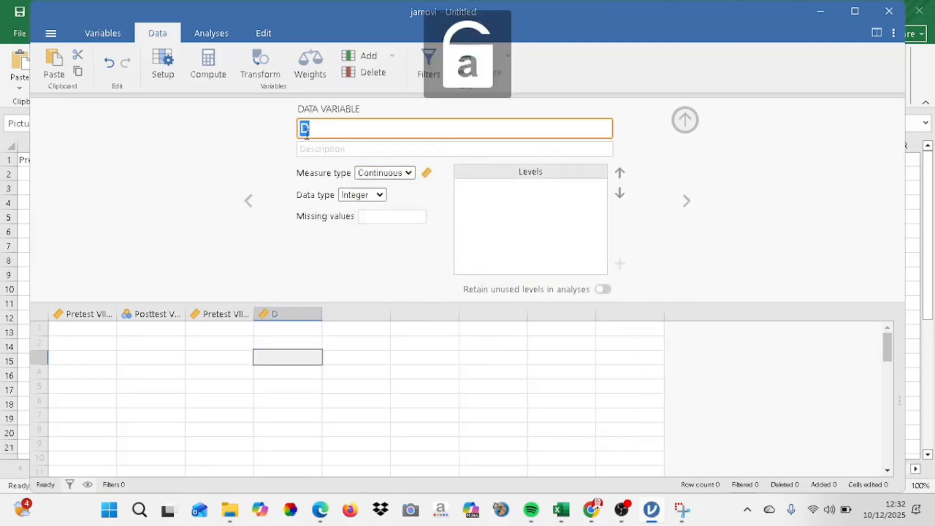
pyautogui.write('Posttest')
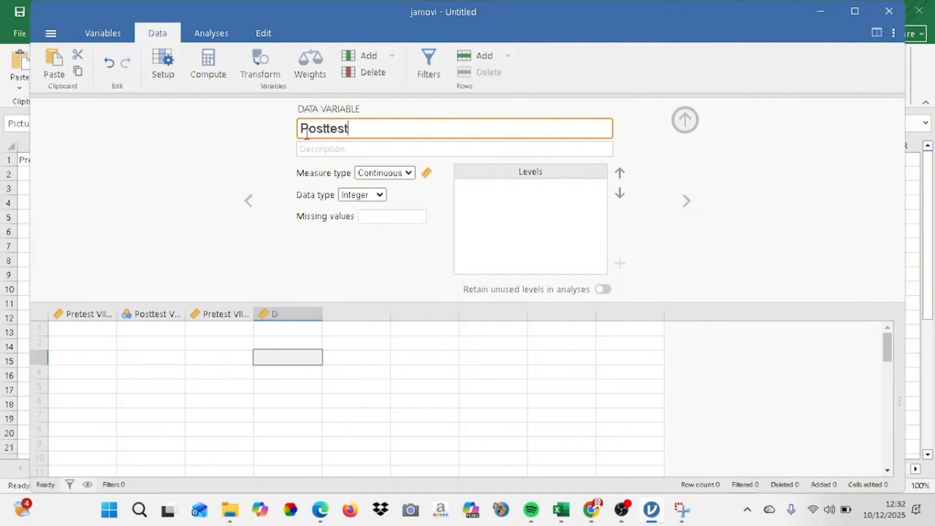
pyautogui.press('capslock')
pyautogui.write('VII.')
pyautogui.press('capslock')
pyautogui.write('8')
pyautogui.click(296, 335)
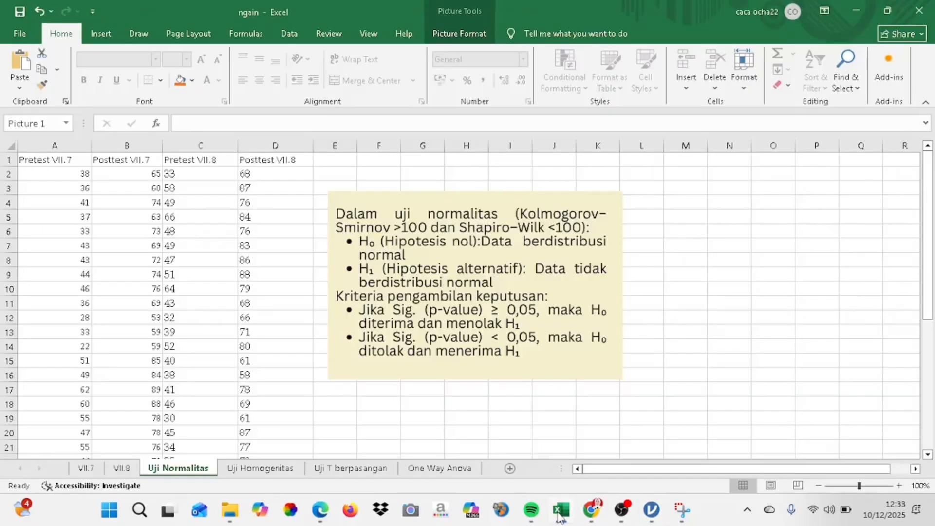
# Switch to Excel and copy the pretest and posttest scores in A2:D37 of the Uji Normalitas sheet
pyautogui.click(561, 510)
pyautogui.click(52, 175)
pyautogui.moveTo(52, 176); pyautogui.dragTo(271, 418)
pyautogui.hotkey('ctrl', 'c')
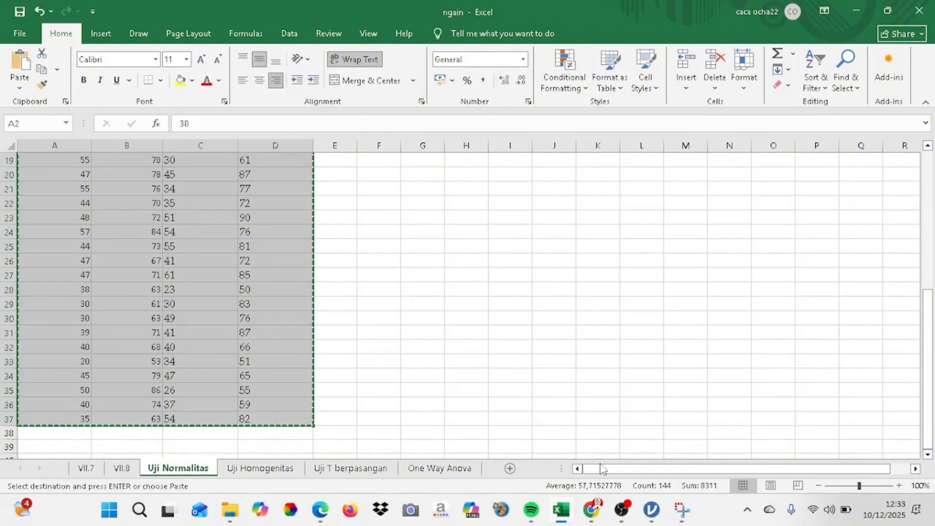
# Switch to jamovi, paste the copied scores into the four variables from row 1, and collapse the variable editor
pyautogui.click(658, 514)
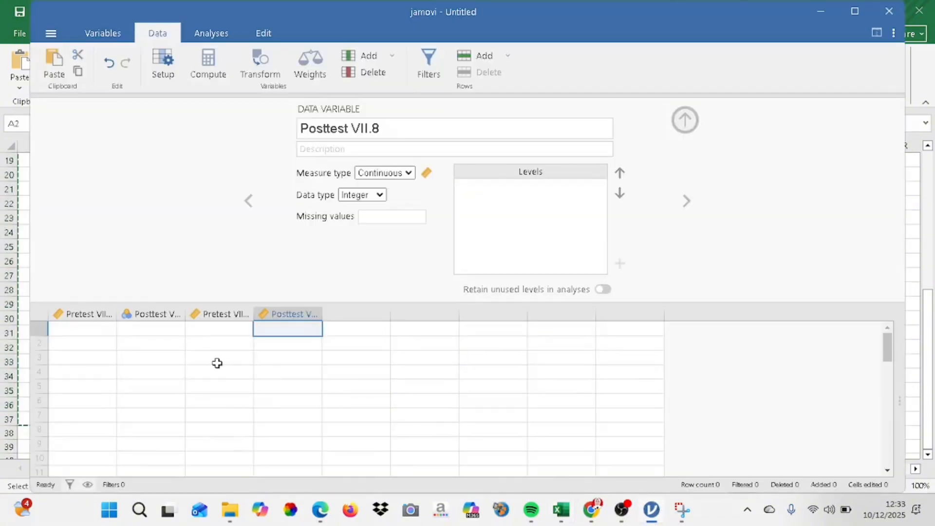
pyautogui.click(96, 331)
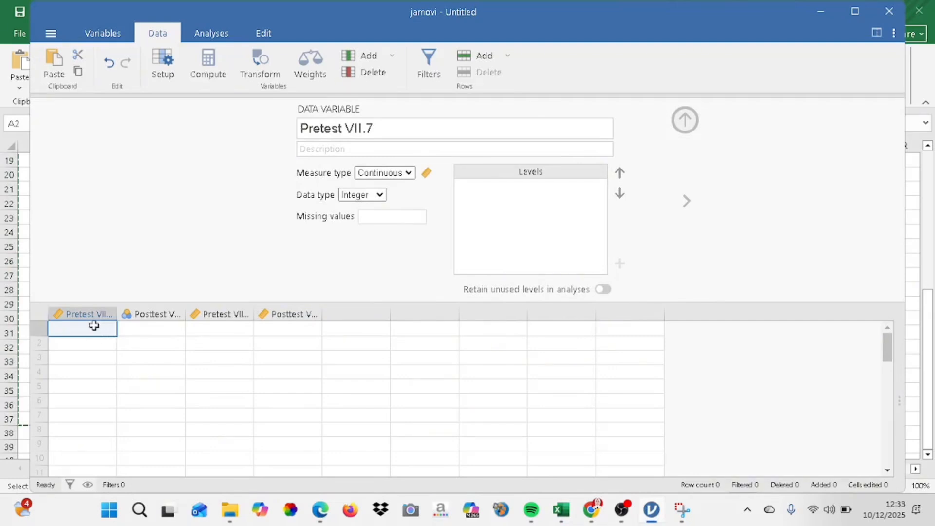
pyautogui.moveTo(93, 328); pyautogui.dragTo(293, 395)
pyautogui.hotkey('ctrl', 'v')
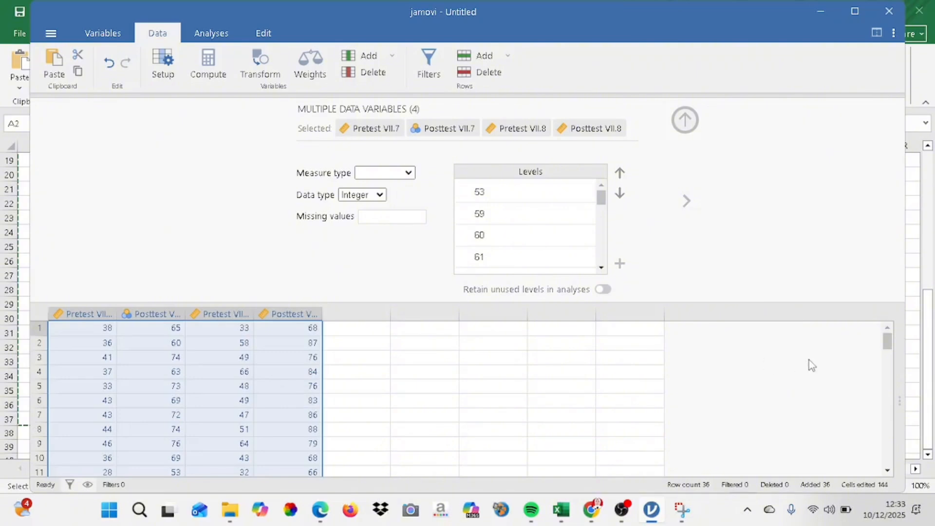
pyautogui.click(686, 123)
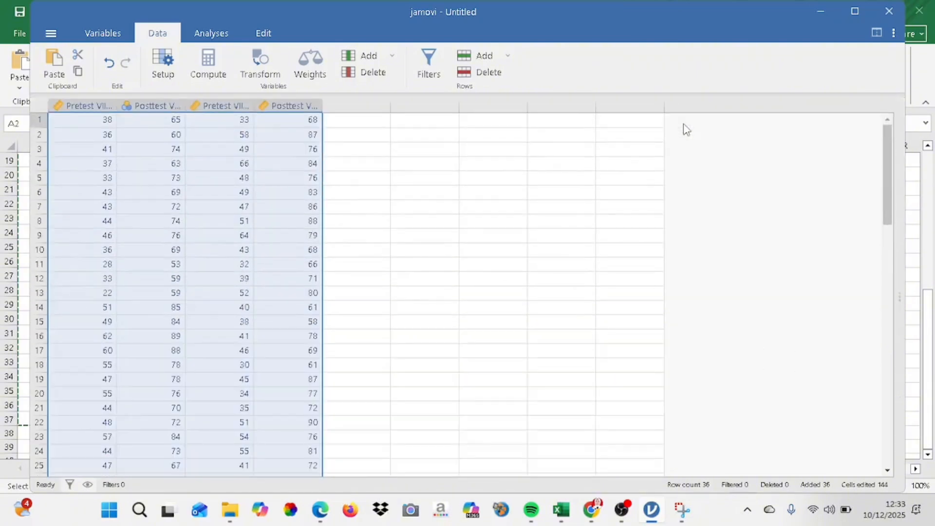
pyautogui.moveTo(890, 190); pyautogui.dragTo(864, 139)
# Check the variable list and set the measure type of Posttest VII.7 to Continuous
pyautogui.click(104, 36)
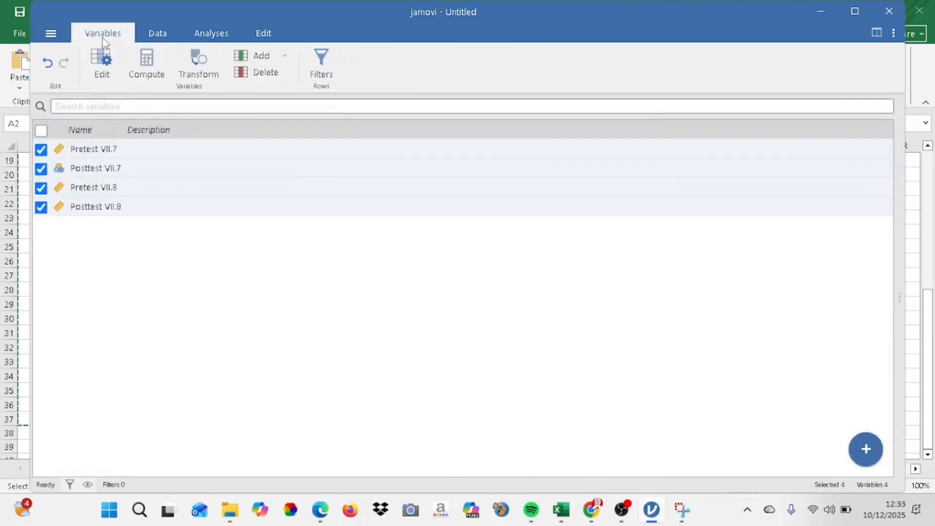
pyautogui.click(151, 35)
pyautogui.click(148, 106)
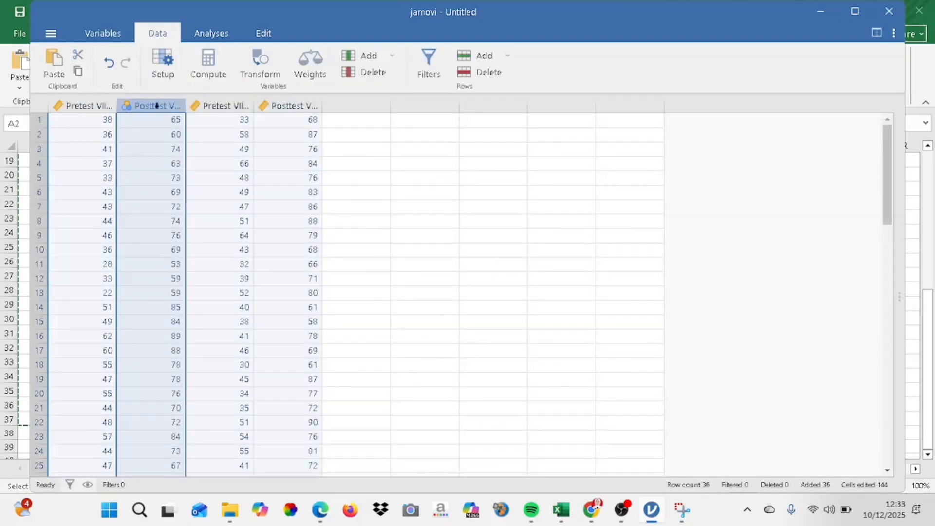
pyautogui.doubleClick(155, 106)
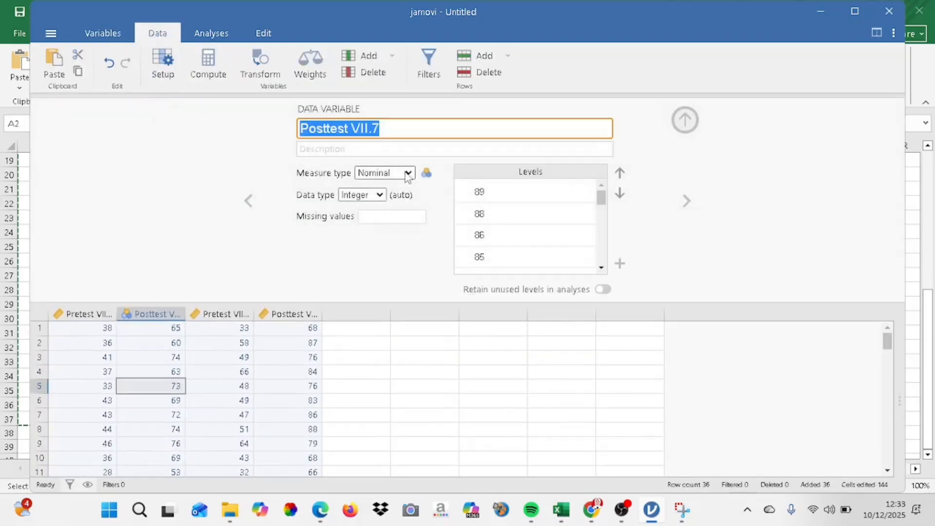
pyautogui.click(390, 172)
pyautogui.click(385, 221)
# Create a Descriptives analysis with Pretest VII.7, Posttest VII.7, Pretest VII.8 and Posttest VII.8 as its variables
pyautogui.click(207, 34)
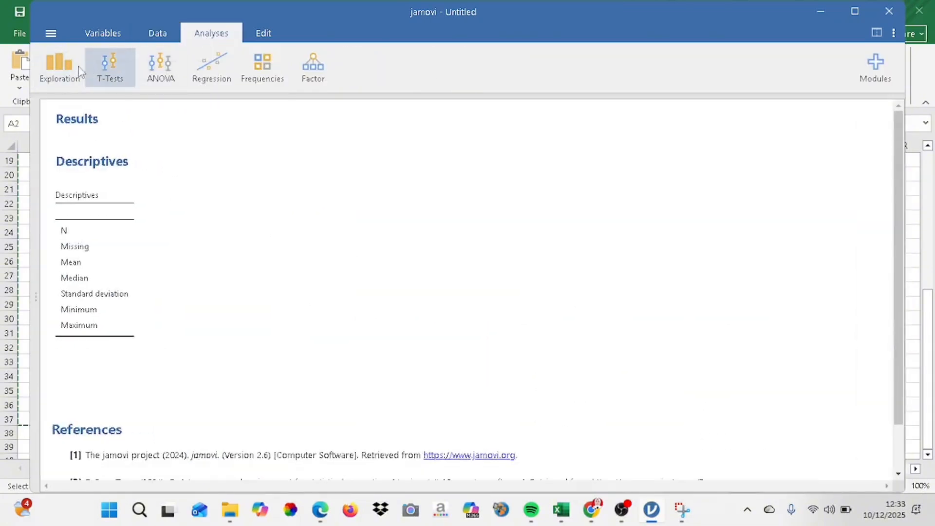
pyautogui.click(66, 69)
pyautogui.click(67, 101)
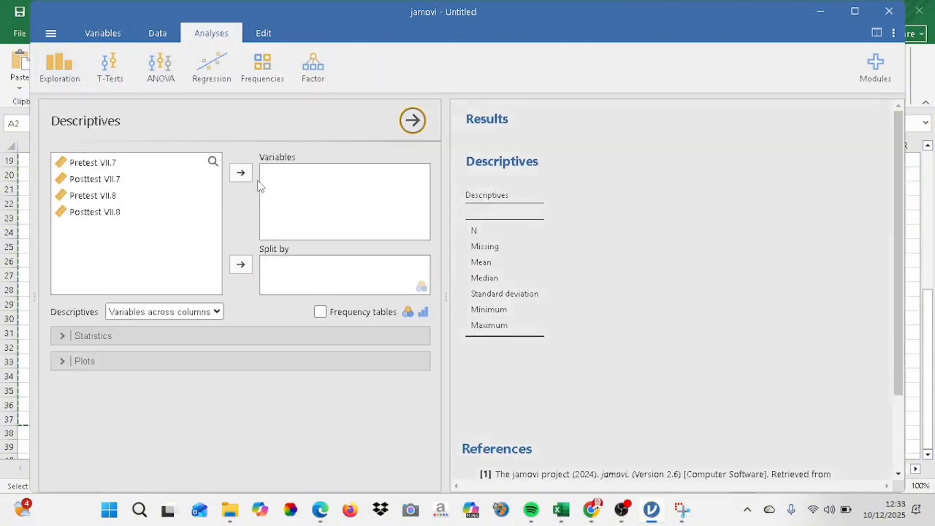
pyautogui.click(146, 166)
pyautogui.click(243, 178)
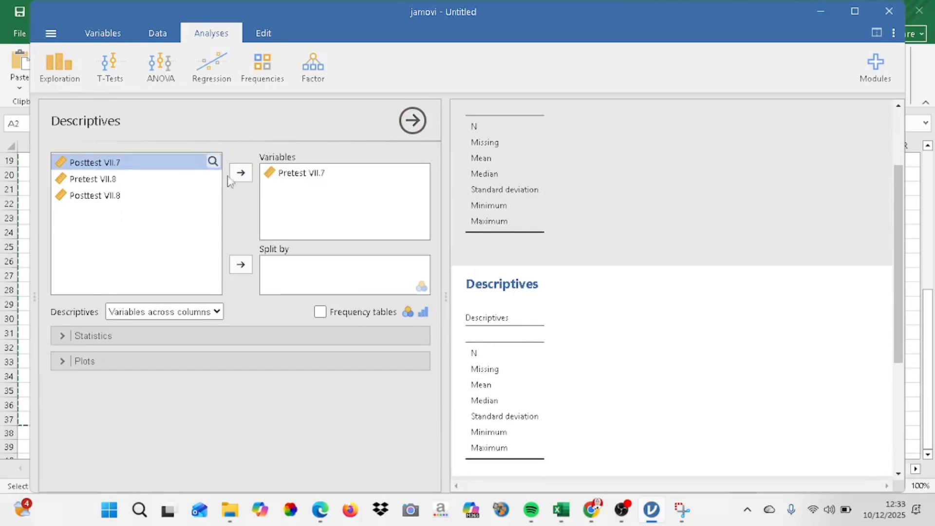
pyautogui.click(243, 177)
pyautogui.click(243, 177)
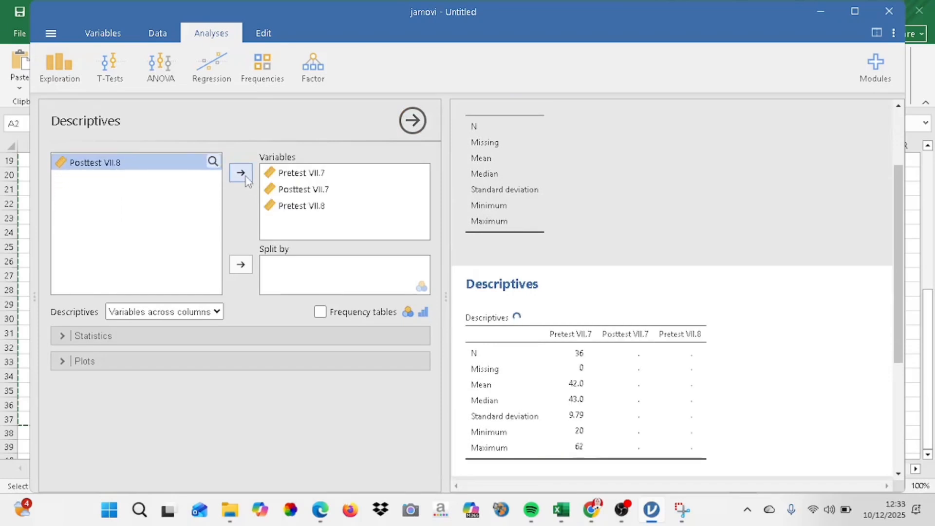
pyautogui.click(246, 179)
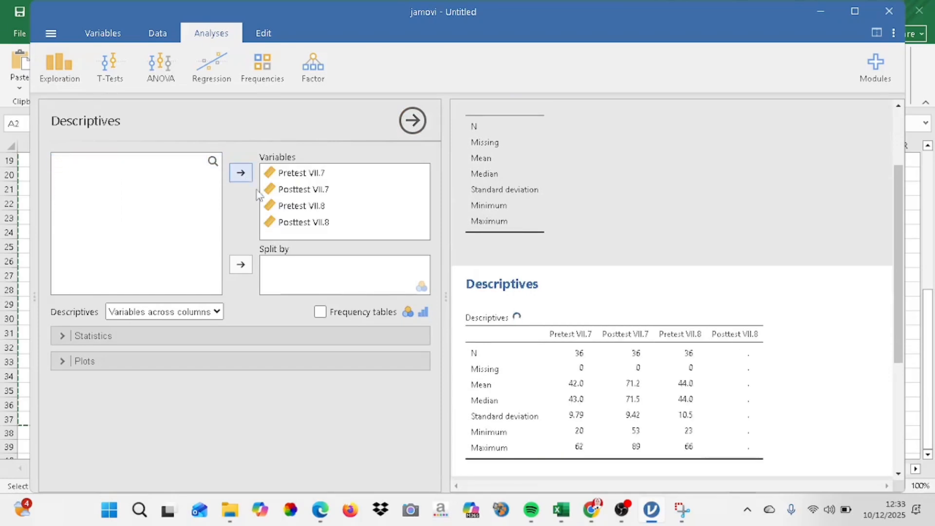
# Enable the Shapiro-Wilk normality test in the Descriptives statistics and view its results
pyautogui.click(239, 336)
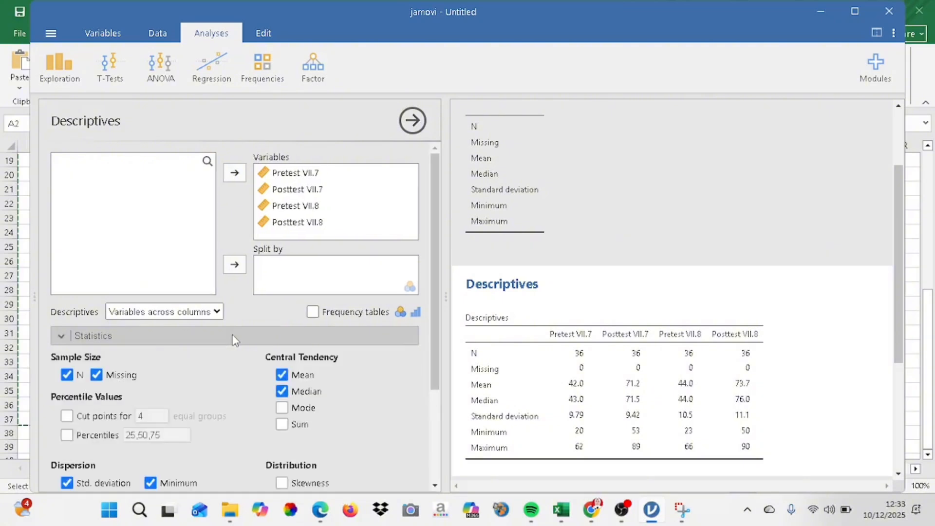
pyautogui.scroll(-3, 441, 269)
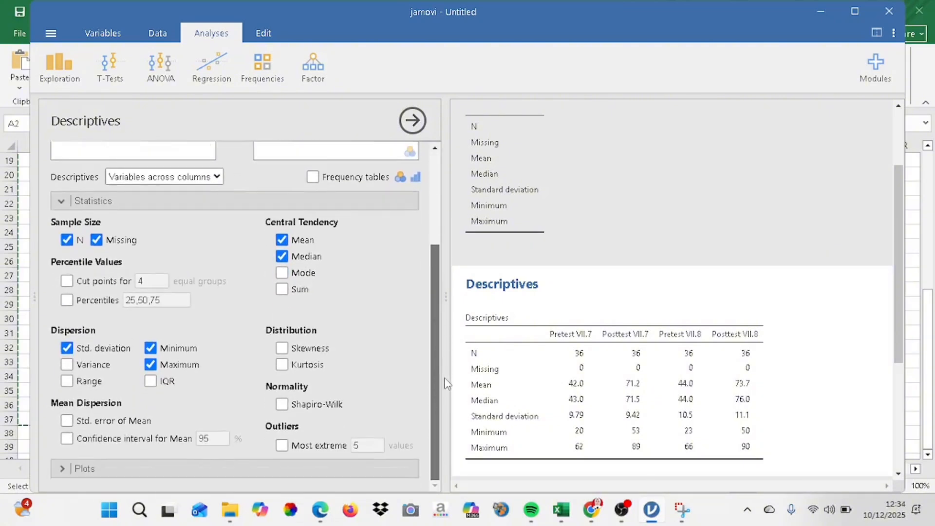
pyautogui.click(314, 405)
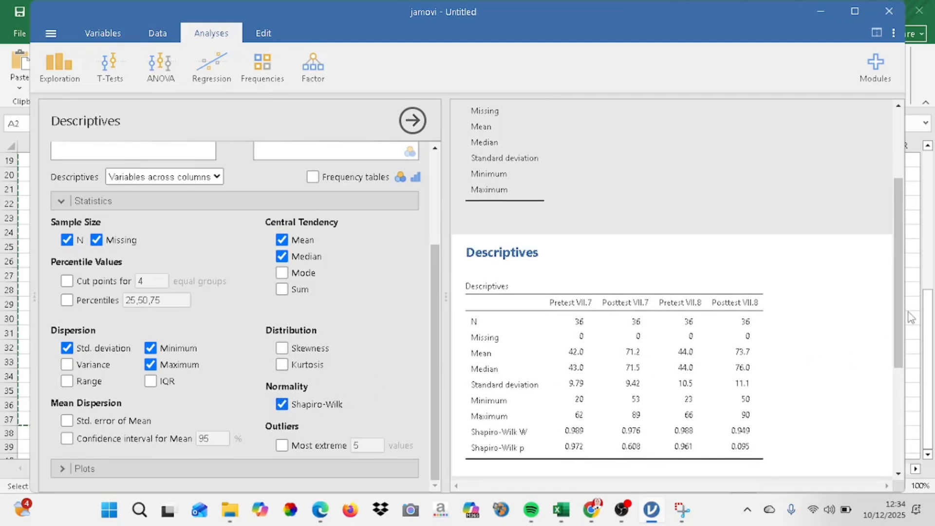
pyautogui.moveTo(902, 321); pyautogui.dragTo(902, 358)
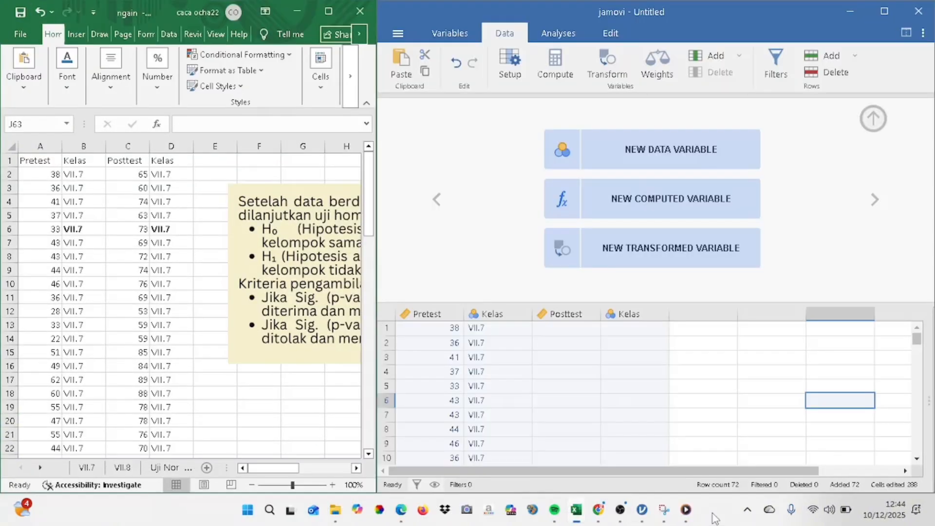
# Read the homogeneity test hypotheses and decision criteria in the note beside the Excel data
pyautogui.click(190, 447)
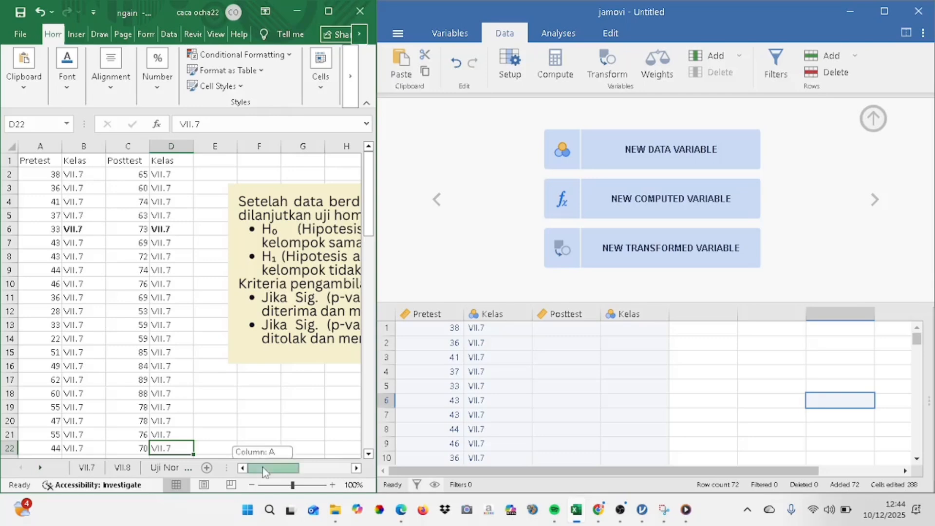
pyautogui.moveTo(264, 472); pyautogui.dragTo(294, 472)
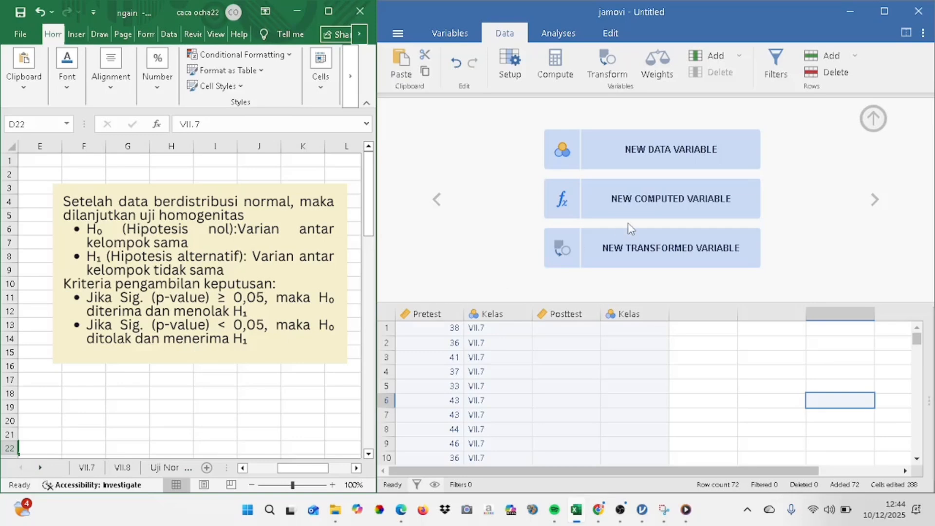
# Enlarge the jamovi window and check the VII.7 and VII.8 entries down the Kelas column beside Pretest
pyautogui.click(884, 10)
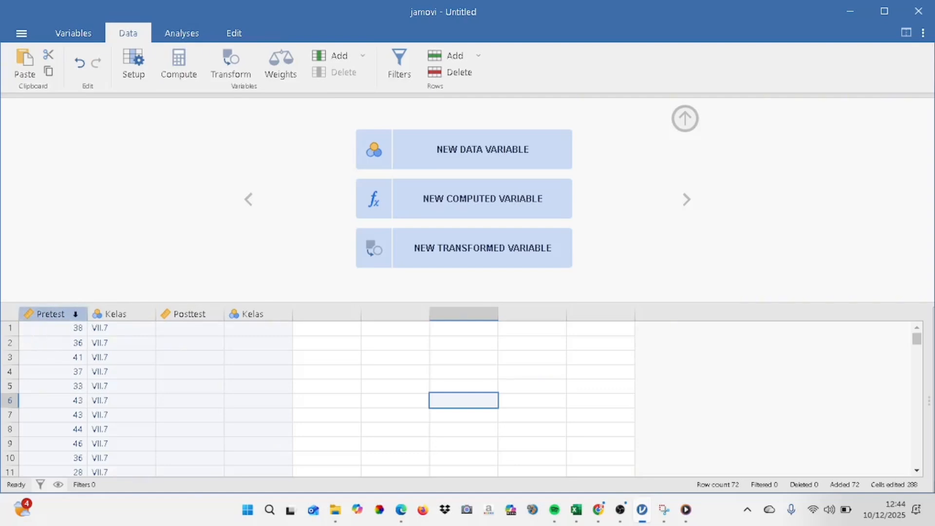
pyautogui.click(124, 327)
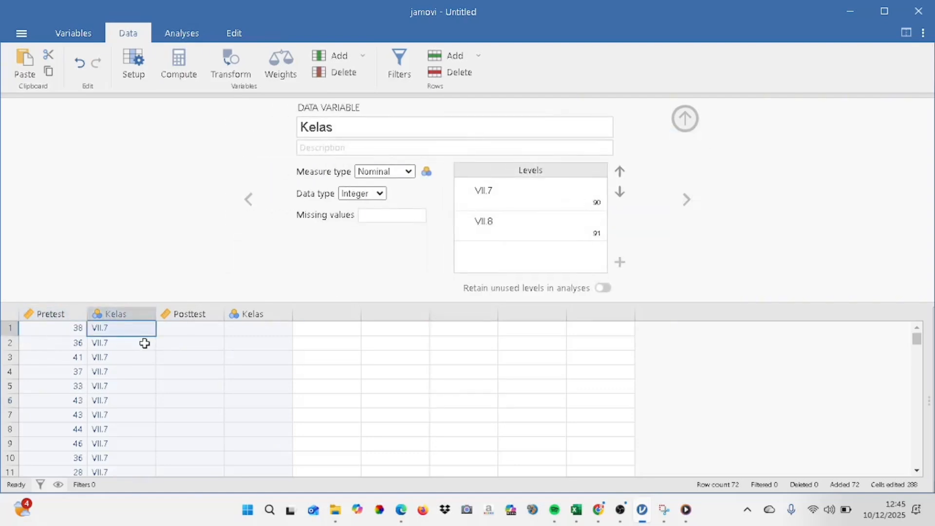
pyautogui.press('Down')
pyautogui.press('Down')
pyautogui.press('Down')
pyautogui.press('Down')
pyautogui.press('Down')
pyautogui.press('Down')
pyautogui.press('Down')
pyautogui.press('Down')
pyautogui.press('Down')
pyautogui.press('Down')
pyautogui.press('Down')
pyautogui.press('Down')
pyautogui.press('Down')
pyautogui.press('Down')
pyautogui.press('Down')
pyautogui.press('Down')
pyautogui.press('Down')
pyautogui.press('Down')
pyautogui.press('Down')
pyautogui.press('Down')
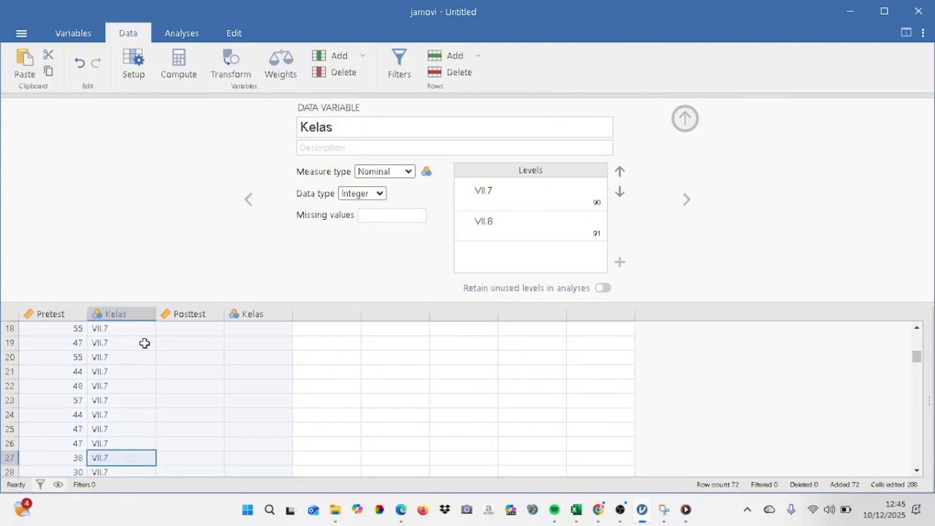
pyautogui.press('Down')
pyautogui.press('Down')
pyautogui.press('Down')
pyautogui.press('Down')
pyautogui.press('Down')
pyautogui.press('Down')
pyautogui.press('Down')
pyautogui.press('Down')
pyautogui.press('Down')
pyautogui.press('Down')
pyautogui.press('Down')
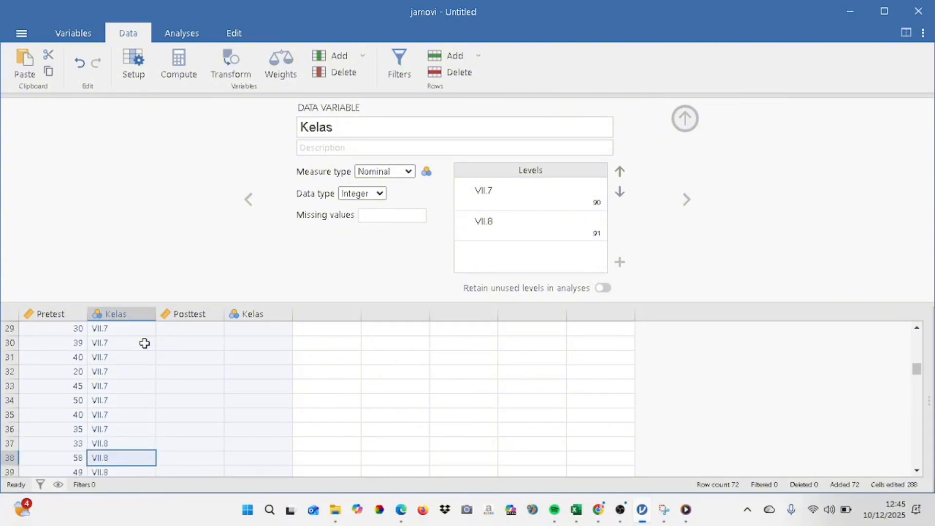
# Create an Independent Samples T-Test with Pretest as dependent variable, Kelas as grouping variable and the homogeneity test enabled
pyautogui.click(183, 34)
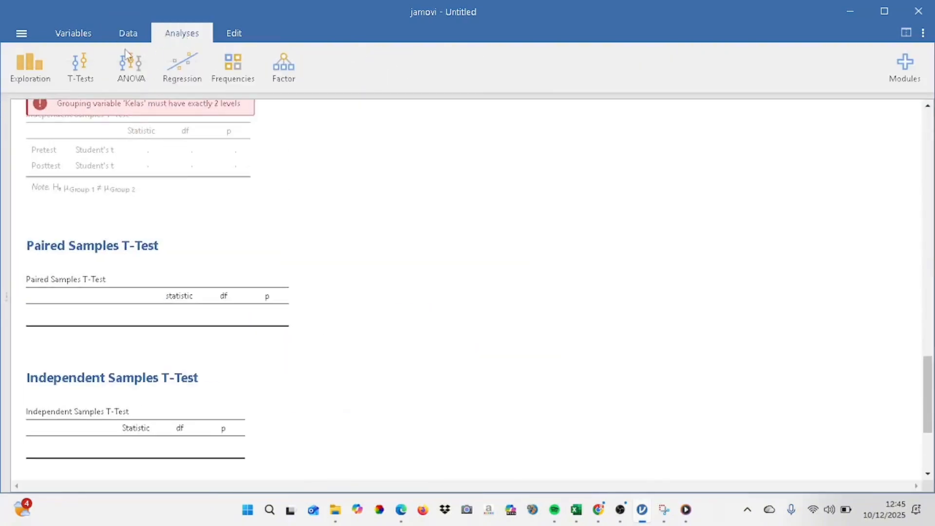
pyautogui.click(78, 70)
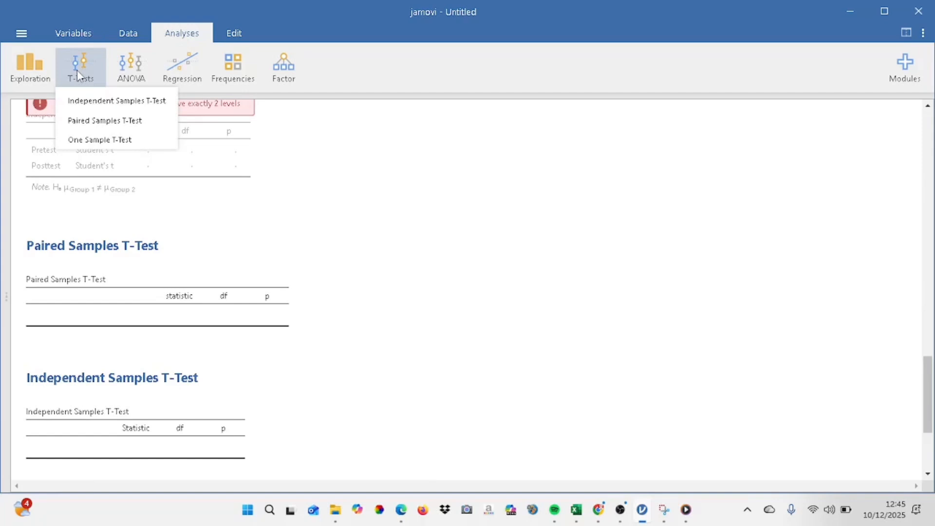
pyautogui.click(103, 103)
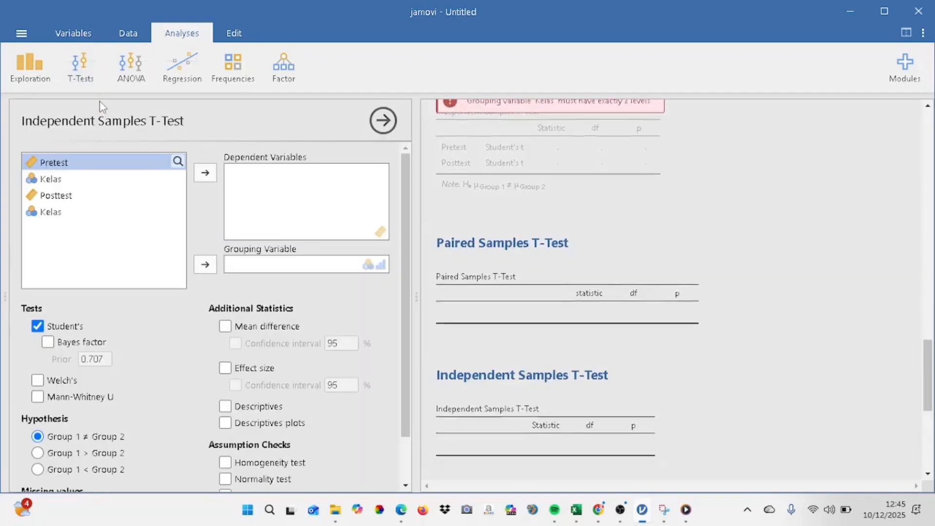
pyautogui.click(205, 173)
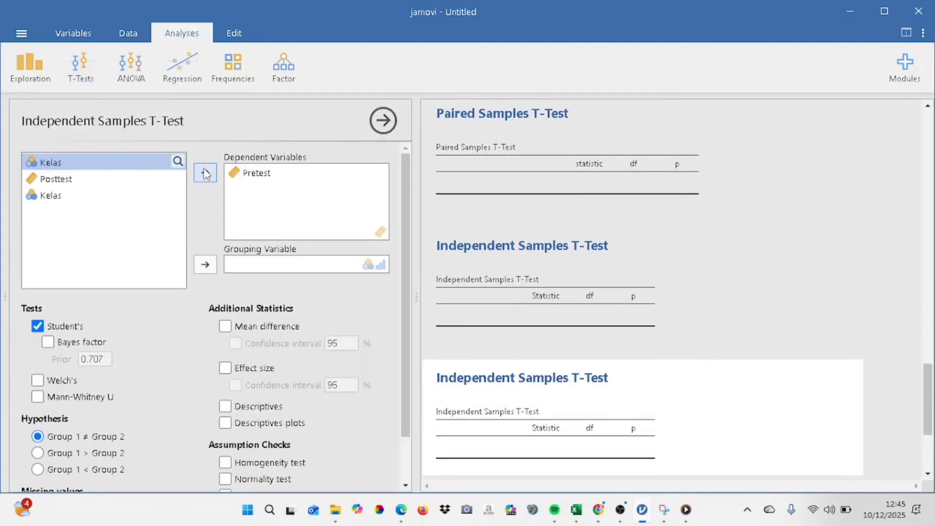
pyautogui.click(205, 265)
pyautogui.moveTo(401, 270); pyautogui.dragTo(401, 314)
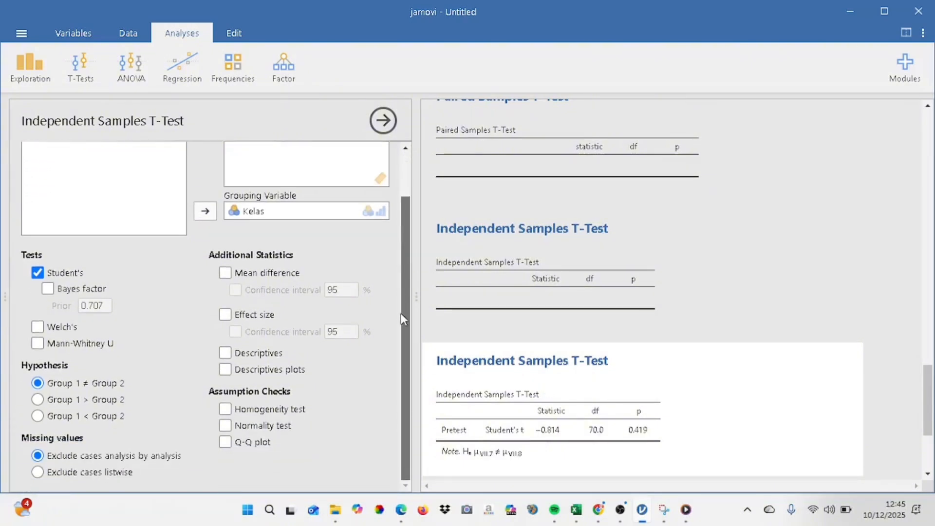
pyautogui.click(258, 410)
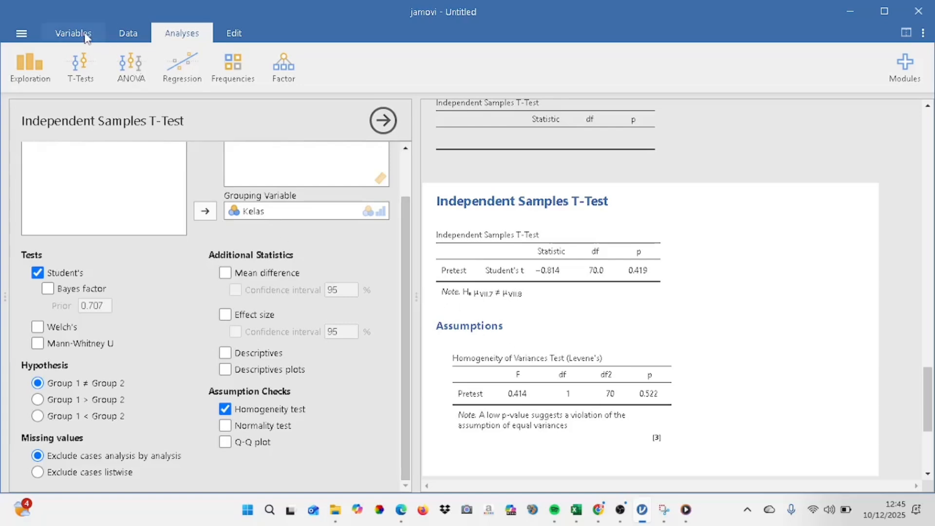
# Switch to the Excel workbook and select the Posttest scores in C2:C73 of the Uji Homogenitas sheet
pyautogui.click(128, 34)
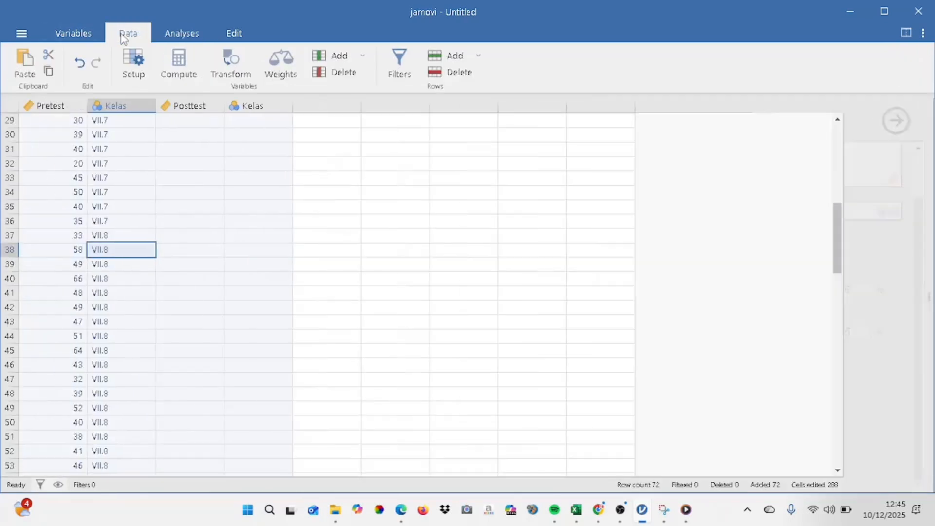
pyautogui.click(187, 123)
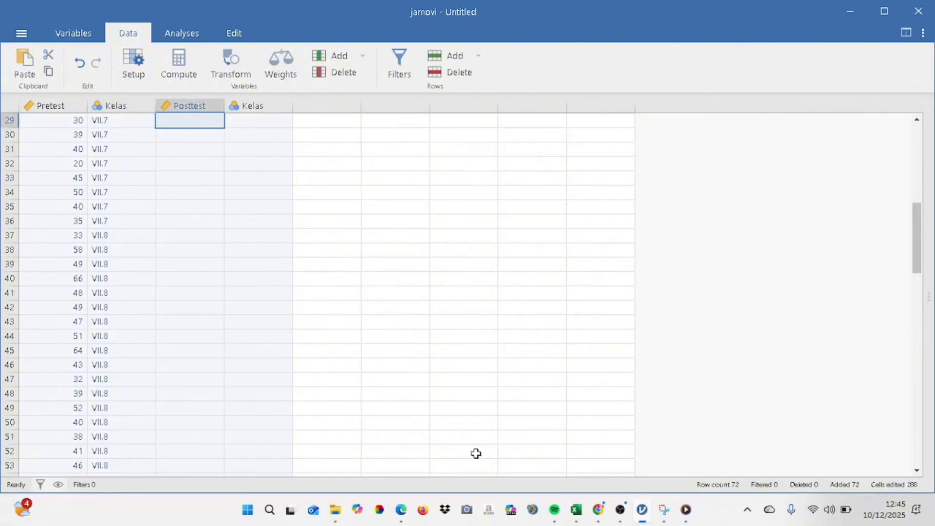
pyautogui.click(576, 511)
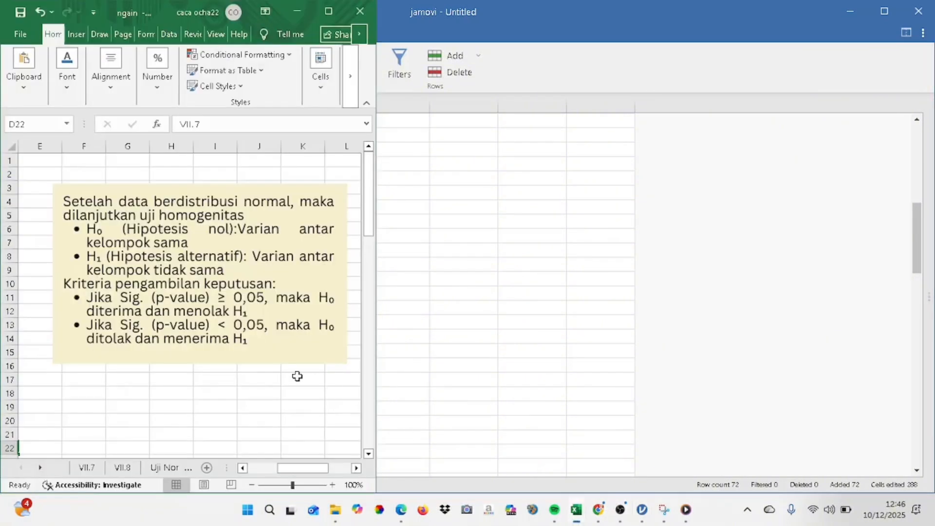
pyautogui.click(331, 9)
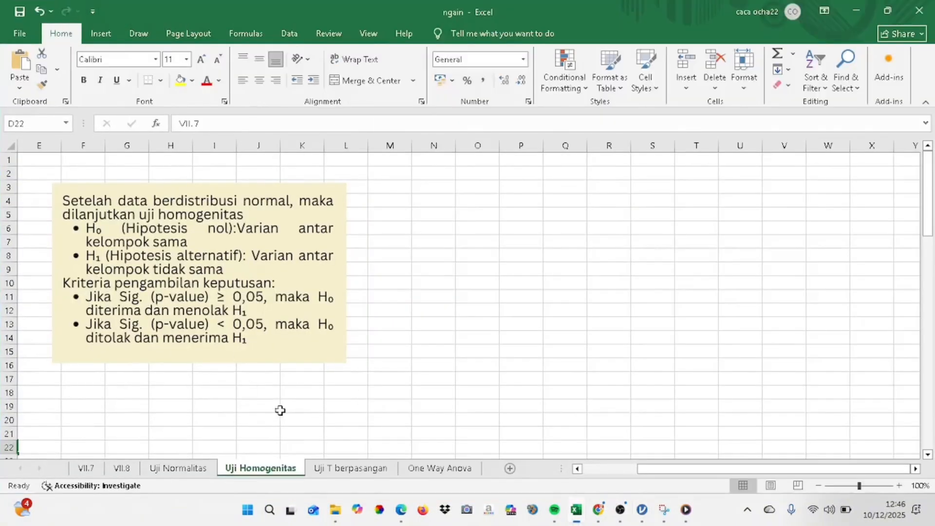
pyautogui.moveTo(663, 468); pyautogui.dragTo(580, 478)
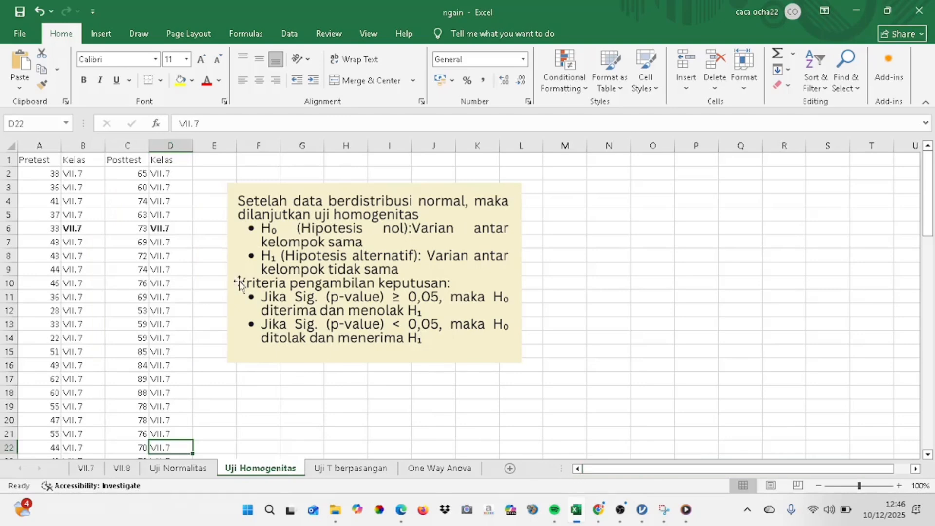
pyautogui.moveTo(138, 177); pyautogui.dragTo(129, 441)
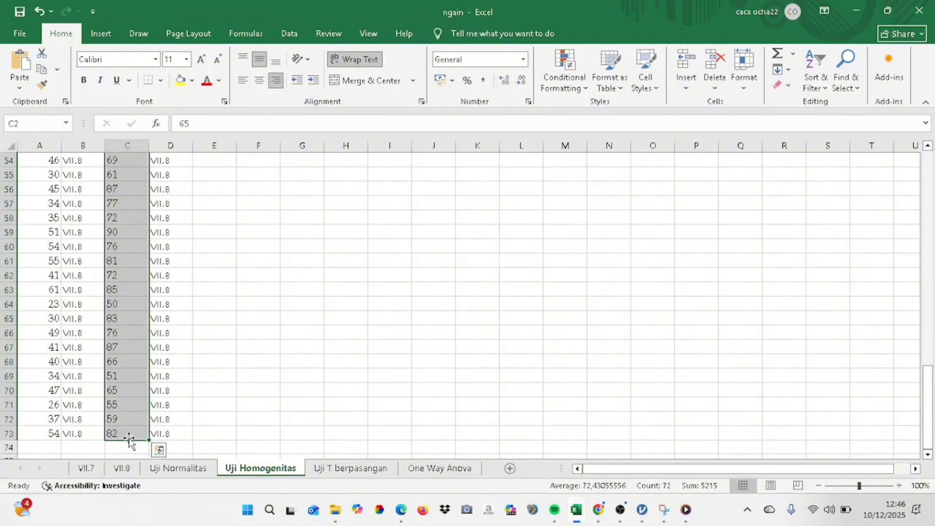
pyautogui.hotkey('ctrl', 'q')
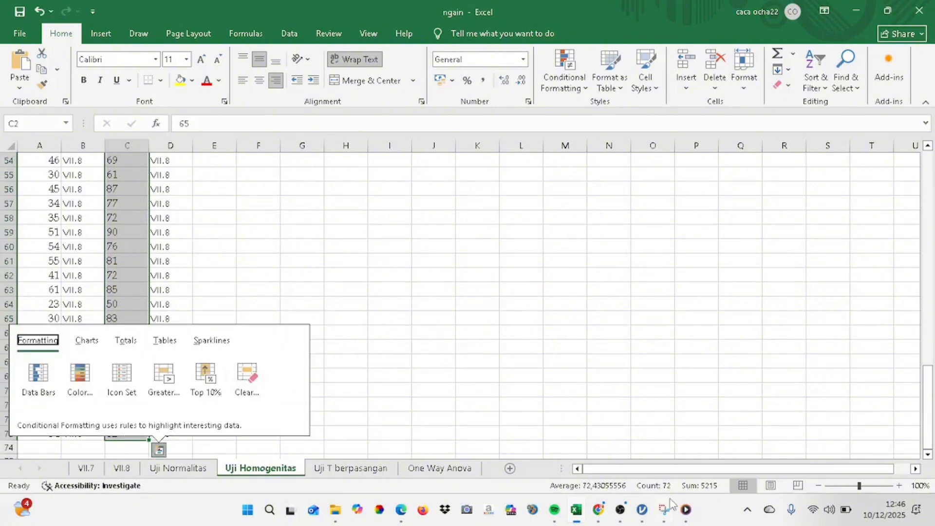
# Copy the Excel posttest scores in C2:C73 and paste them into jamovi's Posttest column starting at row 29
pyautogui.click(647, 517)
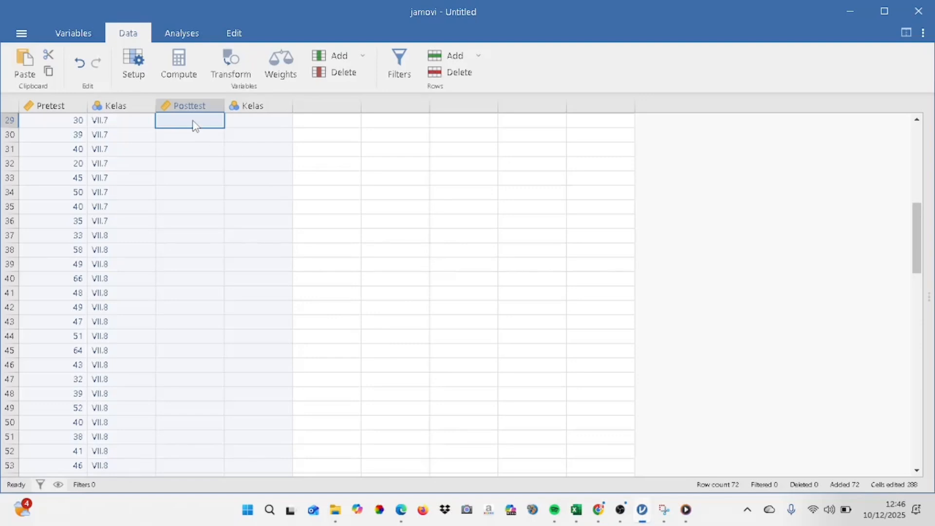
pyautogui.hotkey('ctrl', 'v')
pyautogui.moveTo(196, 122); pyautogui.dragTo(196, 418)
pyautogui.scroll(8, 197, 417)
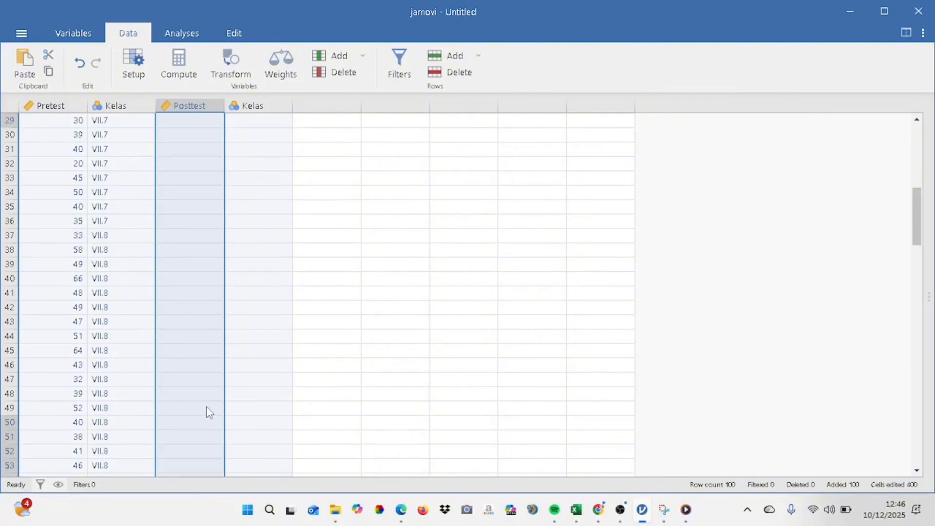
pyautogui.click(577, 510)
pyautogui.hotkey('ctrl', 'c')
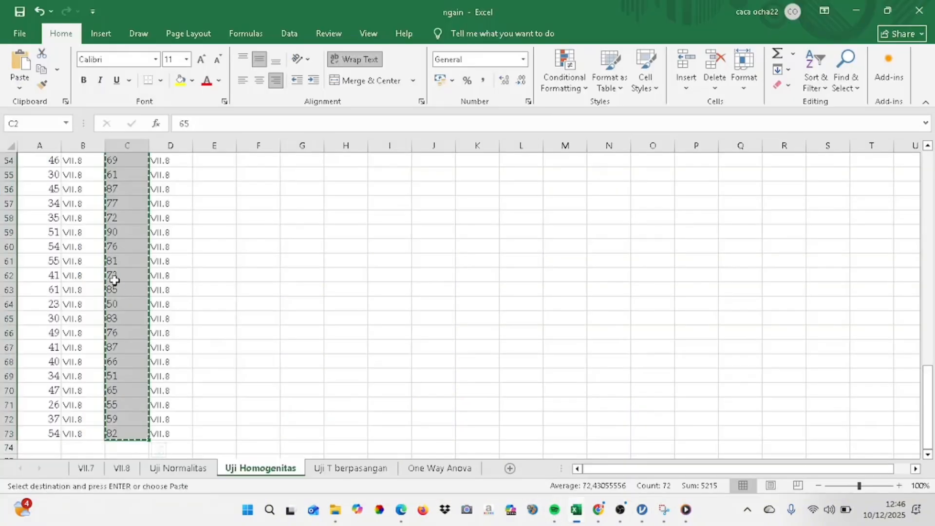
pyautogui.click(643, 510)
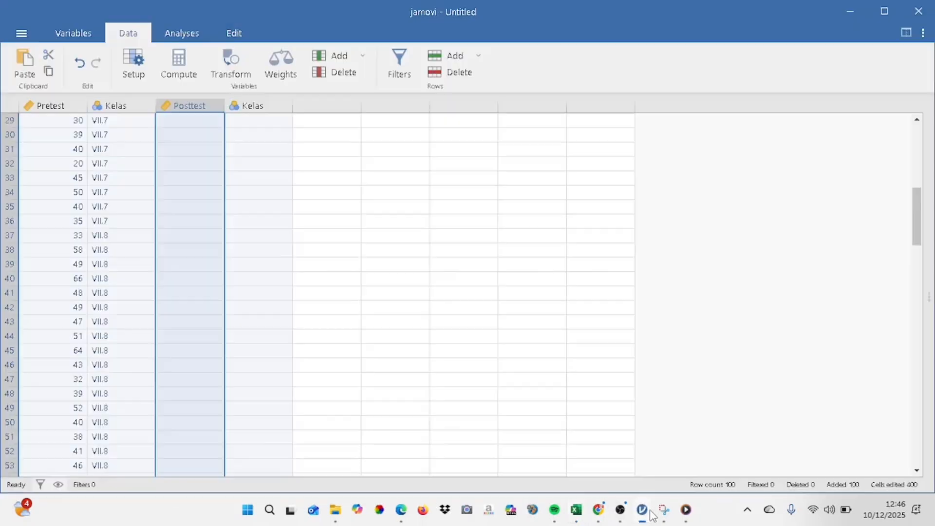
pyautogui.hotkey('ctrl', 'v')
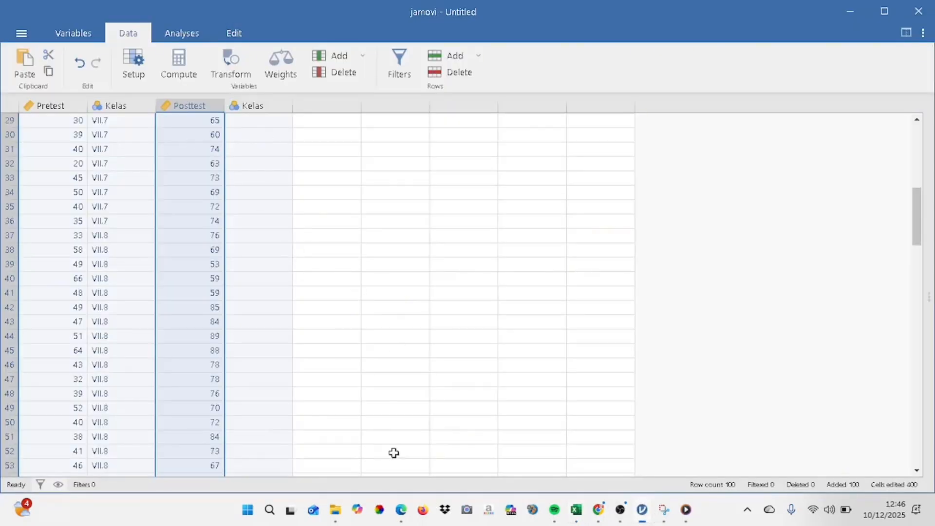
# Copy the class labels in D2:D73 from Excel and paste them into jamovi's second Kelas column from row 1
pyautogui.click(577, 510)
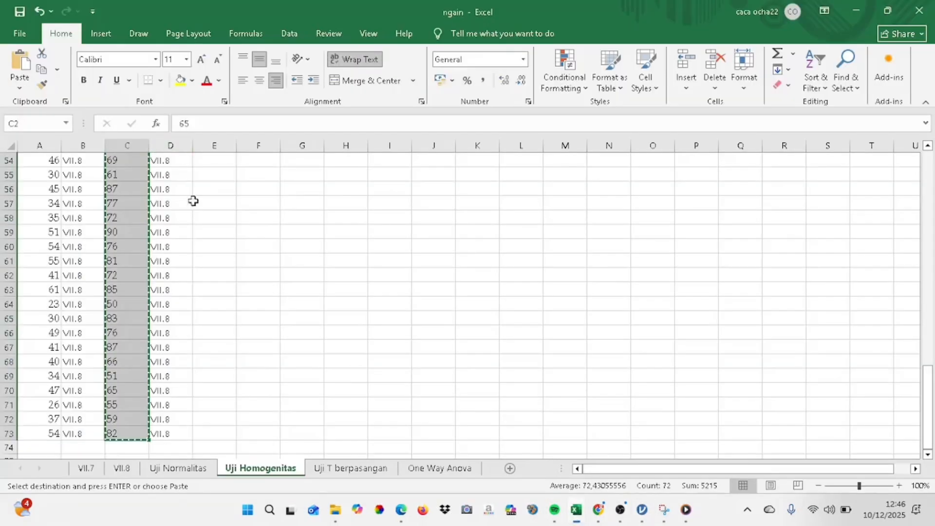
pyautogui.moveTo(928, 385); pyautogui.dragTo(930, 157)
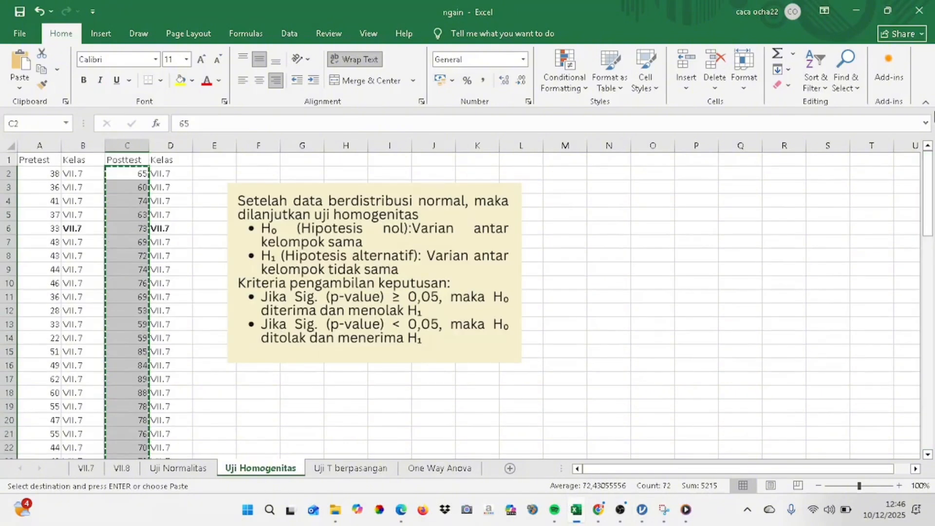
pyautogui.click(180, 185)
pyautogui.moveTo(168, 176); pyautogui.dragTo(184, 482)
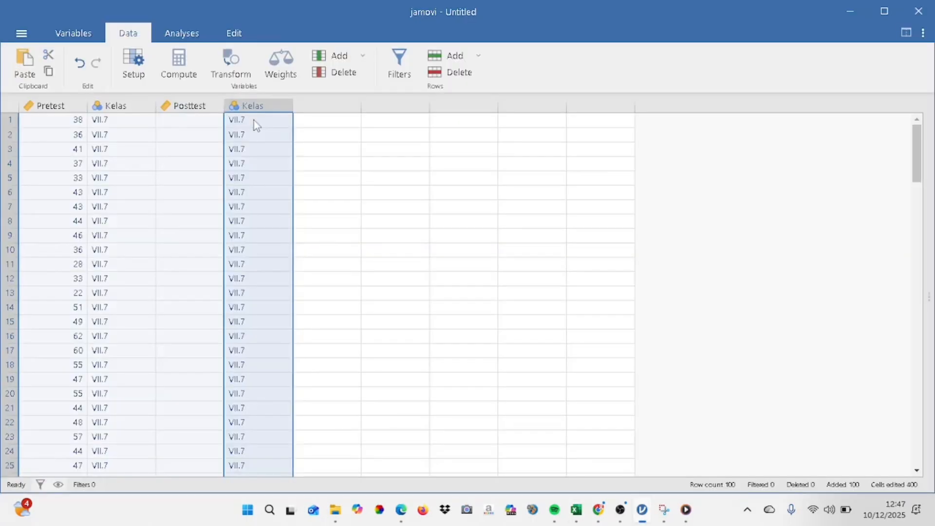
# Copy the posttest scores in C2:C73 from Excel and paste them into jamovi's Posttest column starting at row 1
pyautogui.click(190, 119)
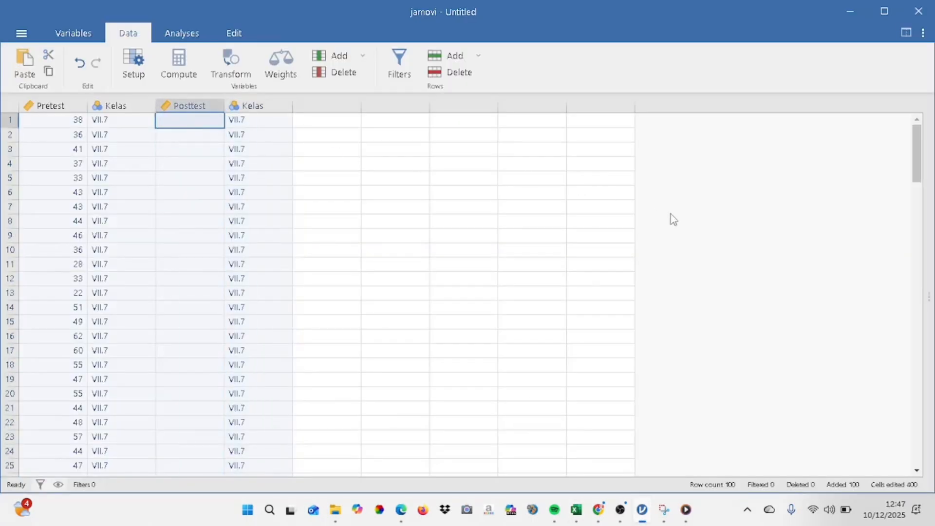
pyautogui.click(577, 517)
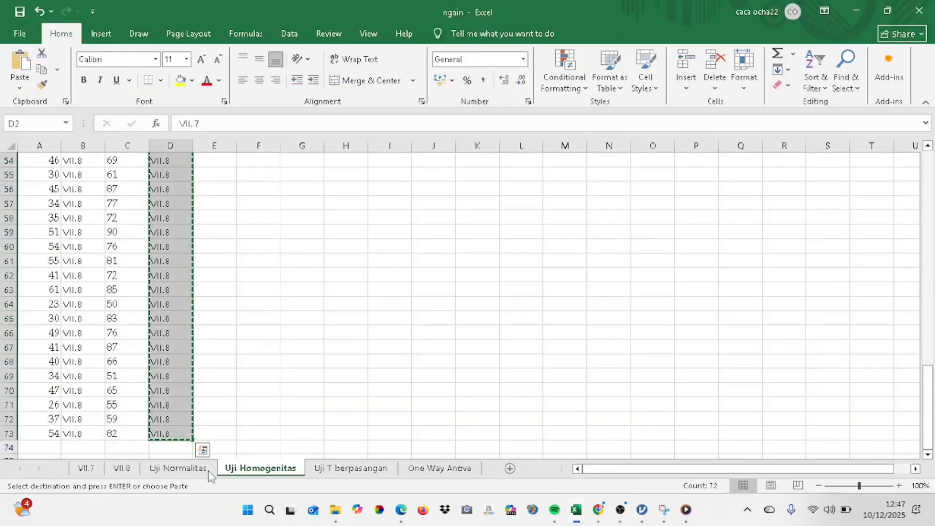
pyautogui.click(126, 435)
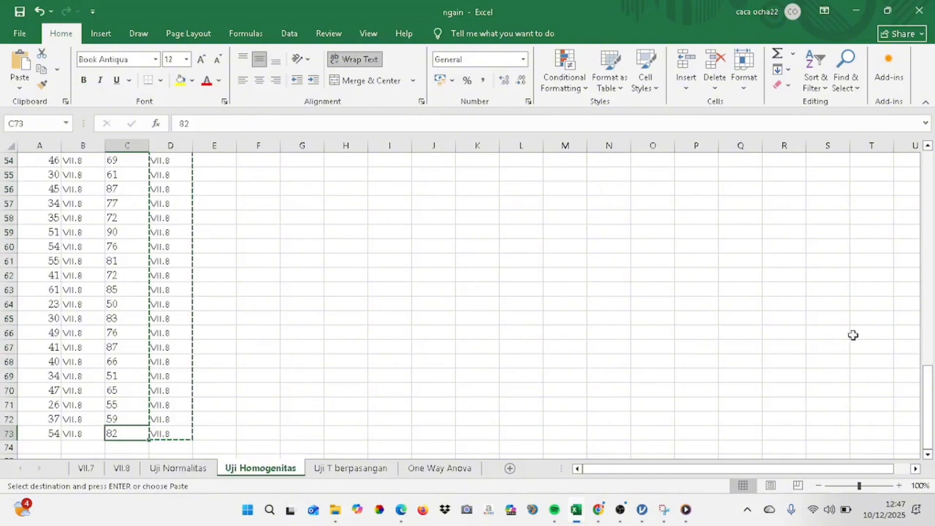
pyautogui.moveTo(928, 384); pyautogui.dragTo(928, 170)
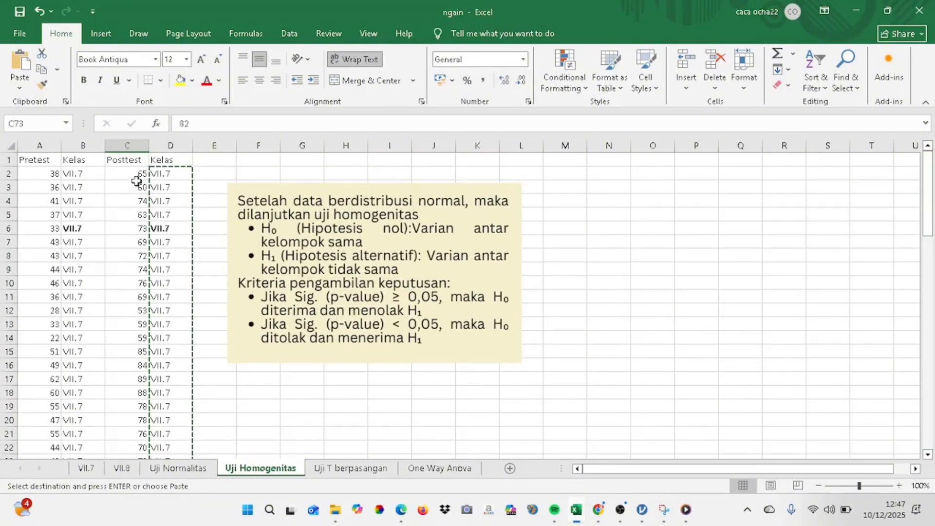
pyautogui.moveTo(134, 174); pyautogui.dragTo(127, 436)
pyautogui.hotkey('ctrl', 'c')
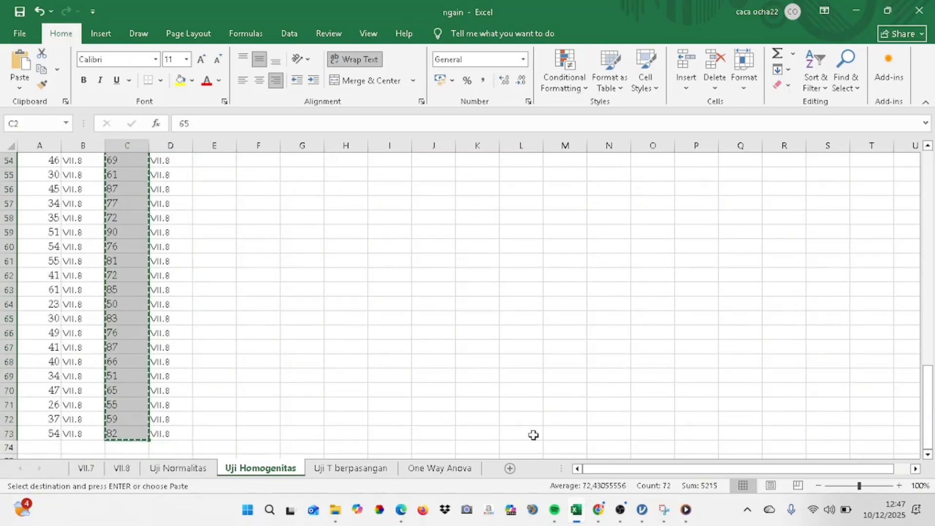
pyautogui.click(642, 510)
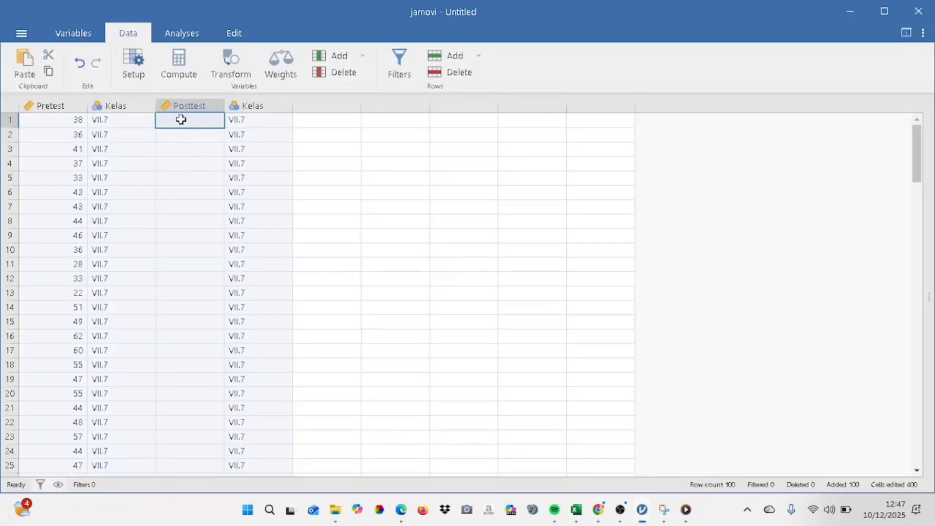
pyautogui.moveTo(181, 119); pyautogui.dragTo(199, 163)
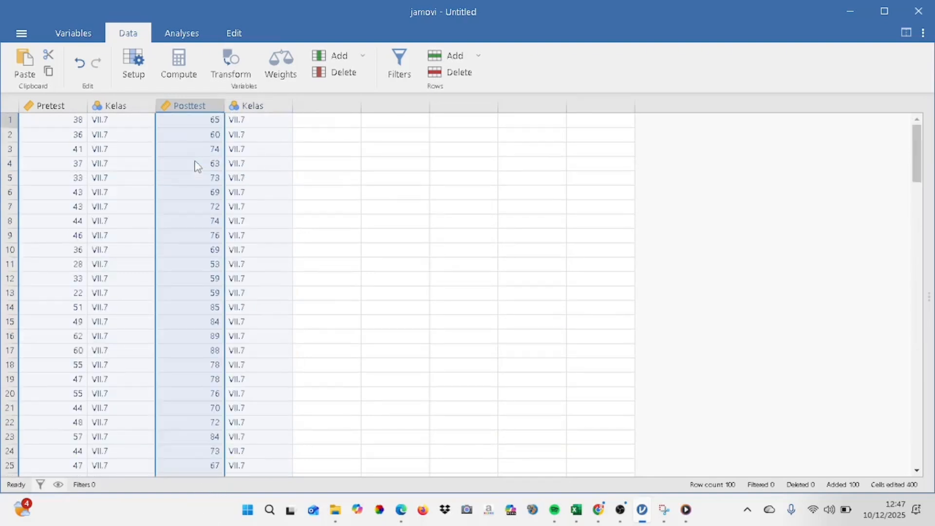
# Delete the surplus Posttest values from row 73 downward, below the last class label
pyautogui.moveTo(922, 160); pyautogui.dragTo(923, 303)
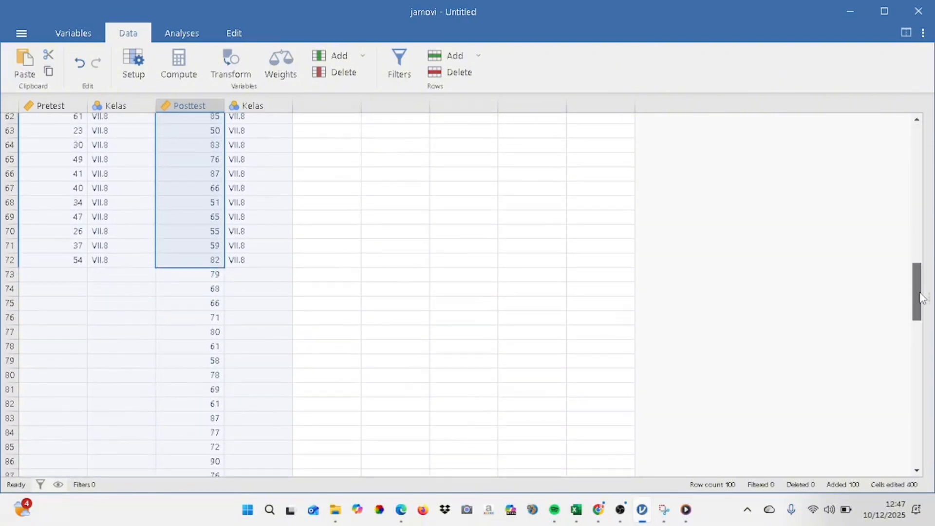
pyautogui.click(199, 277)
pyautogui.moveTo(201, 401); pyautogui.dragTo(208, 366)
pyautogui.press('Delete')
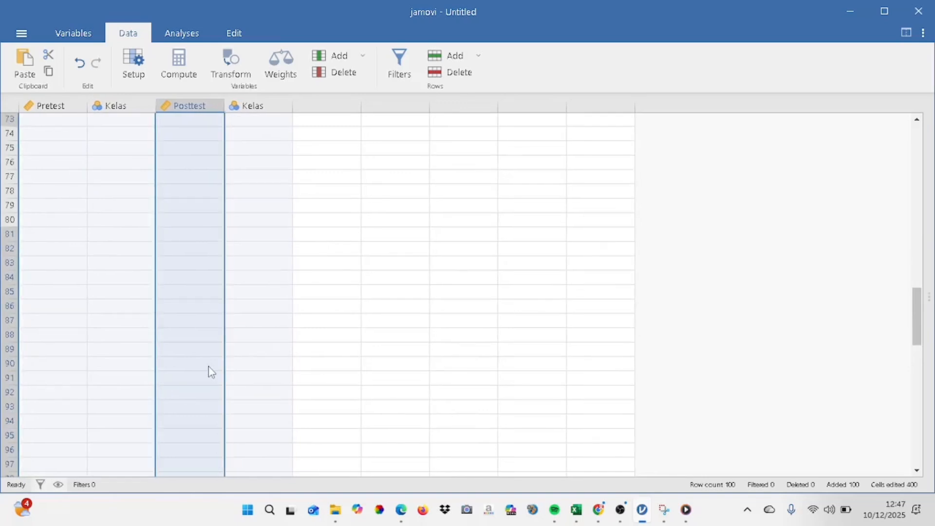
pyautogui.moveTo(915, 324); pyautogui.dragTo(882, 117)
# Run an Independent Samples T-Test with Posttest as dependent variable, the second Kelas as grouping variable, and the homogeneity test enabled
pyautogui.click(193, 34)
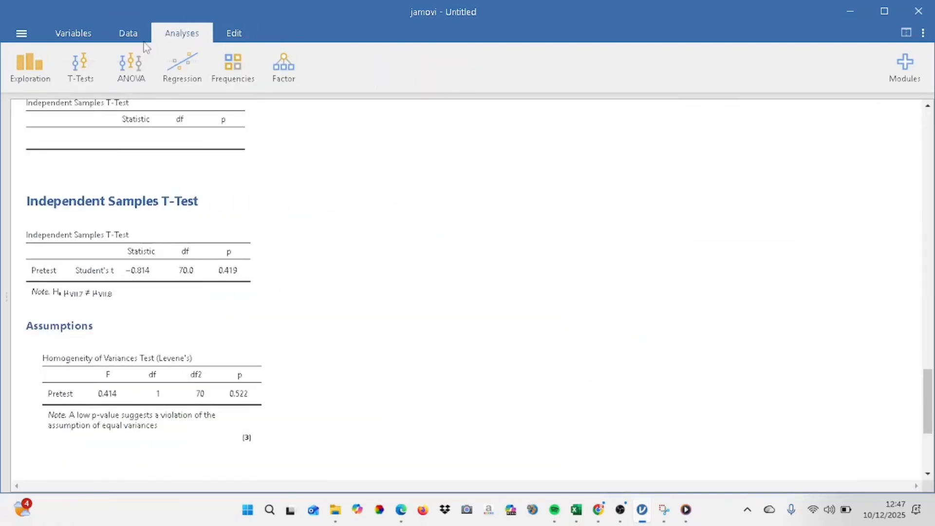
pyautogui.click(76, 60)
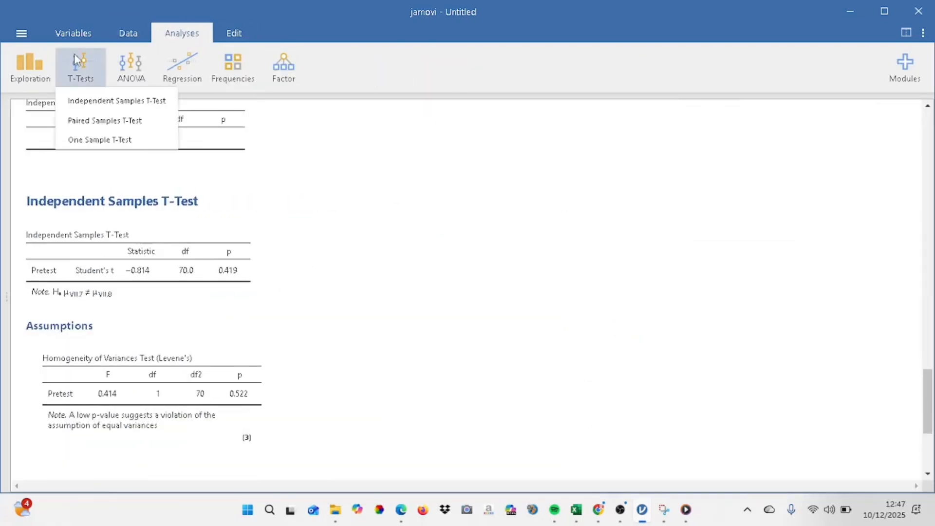
pyautogui.click(122, 104)
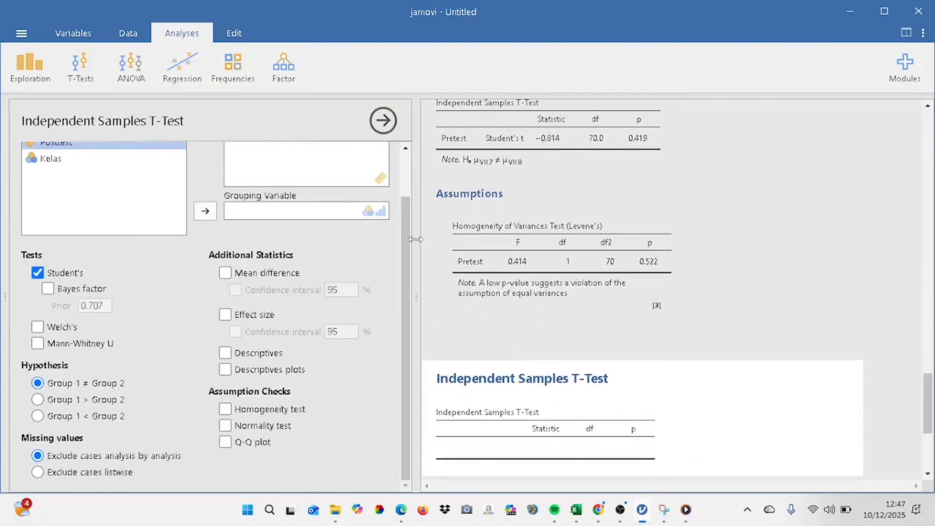
pyautogui.moveTo(408, 248); pyautogui.dragTo(400, 167)
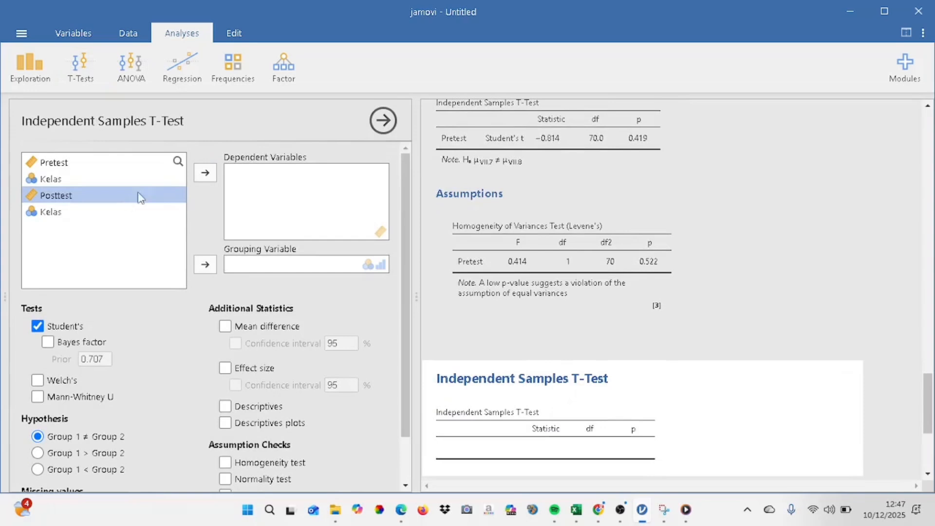
pyautogui.click(205, 173)
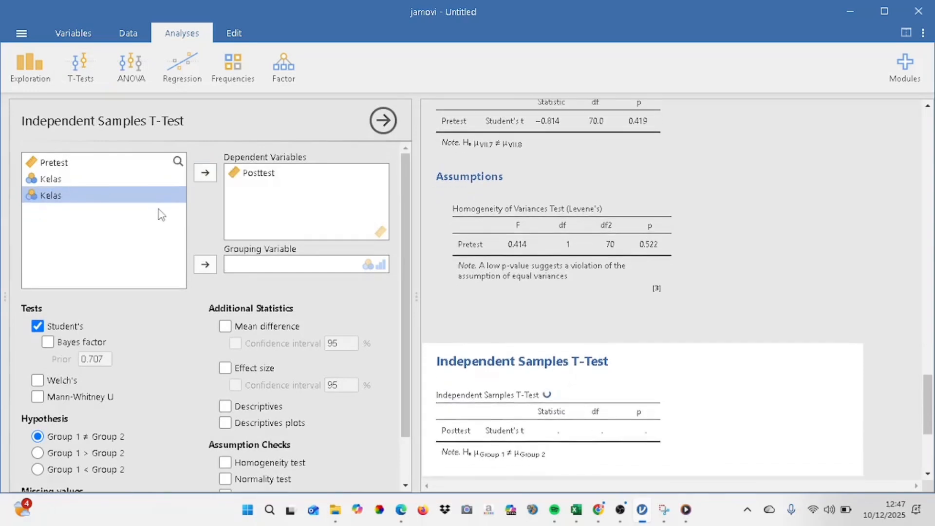
pyautogui.click(205, 264)
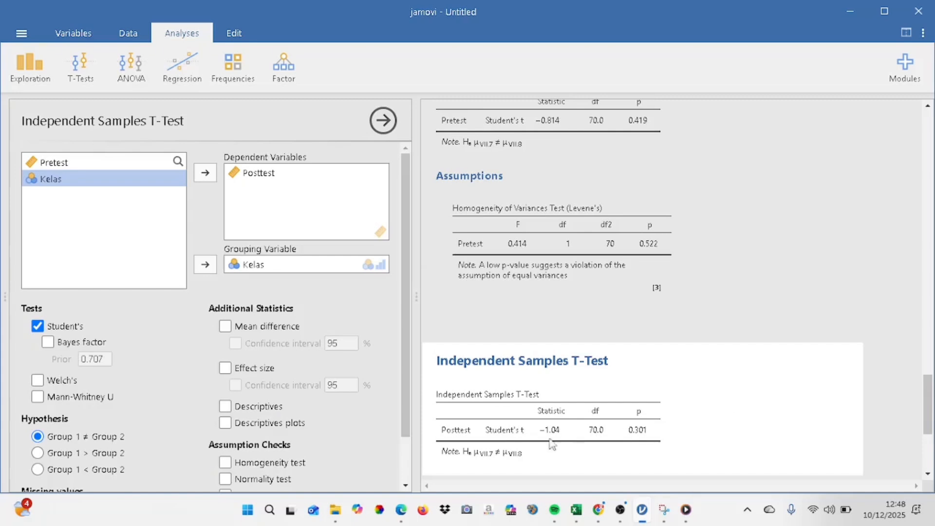
pyautogui.click(268, 463)
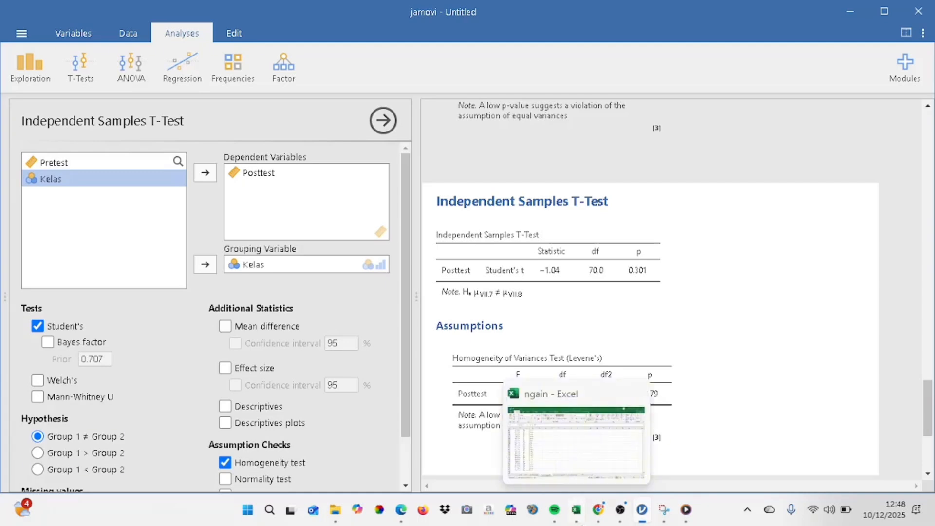
# Switch to Excel and open the Uji T berpasangan sheet, selecting the first Pretest VII.7 score in A2
pyautogui.click(577, 511)
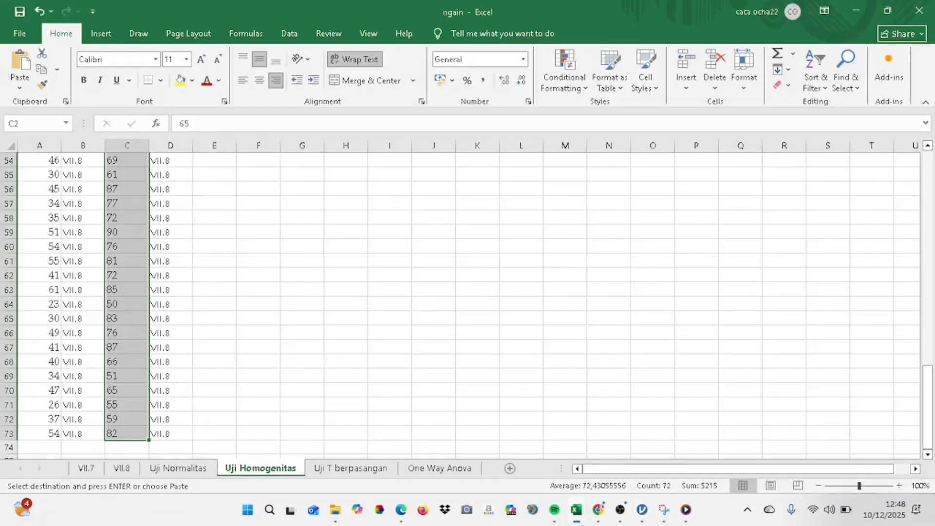
pyautogui.click(355, 469)
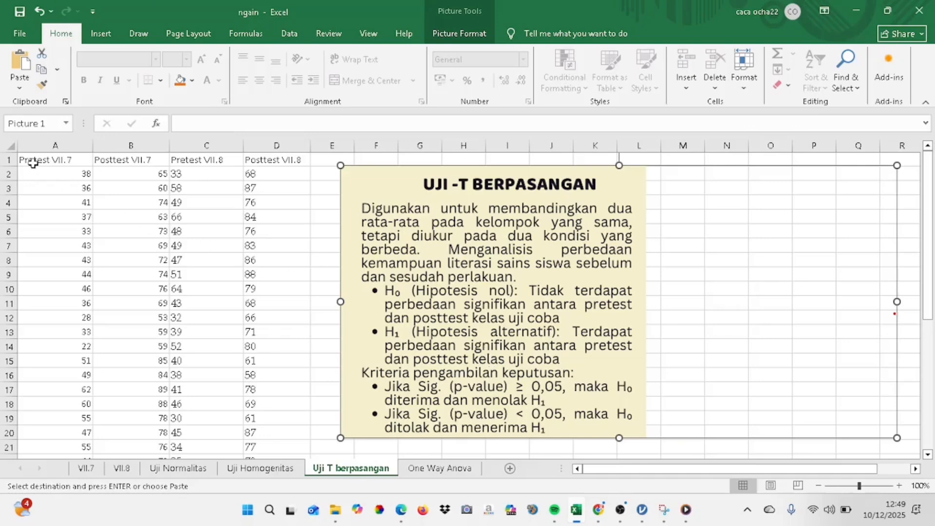
pyautogui.click(73, 161)
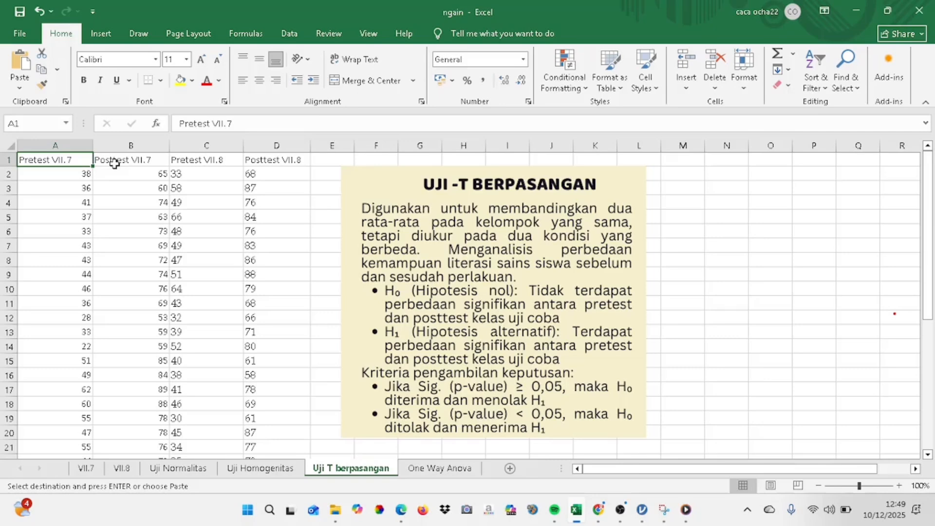
pyautogui.click(66, 176)
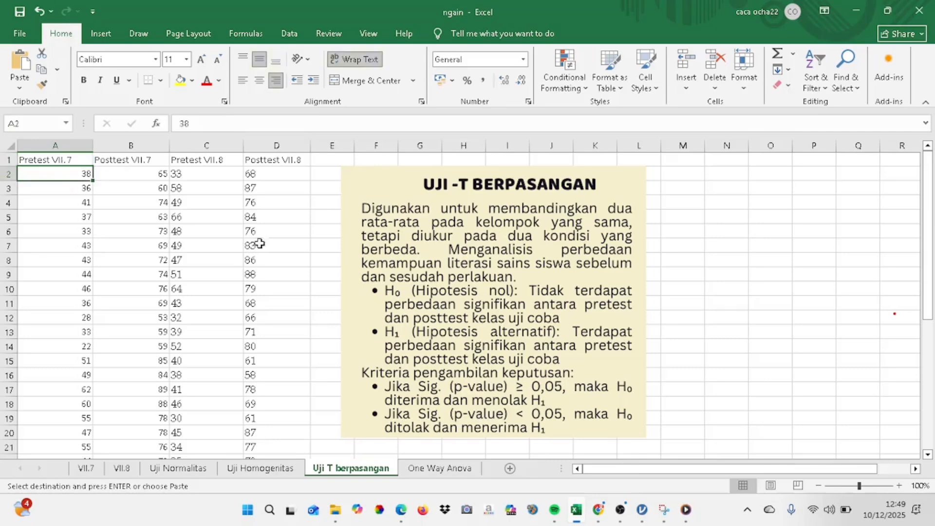
# Close the untitled jamovi project without saving it and launch a fresh jamovi 2.6.44 session
pyautogui.click(644, 516)
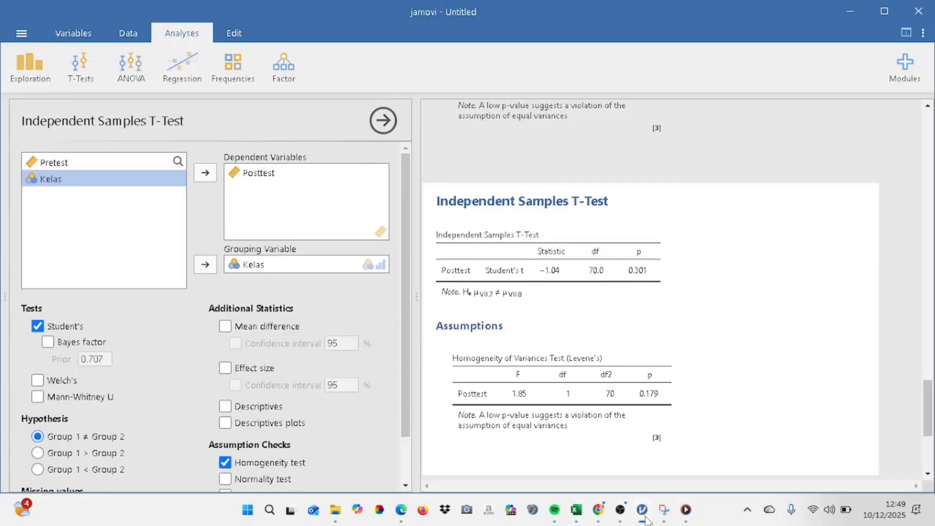
pyautogui.click(920, 12)
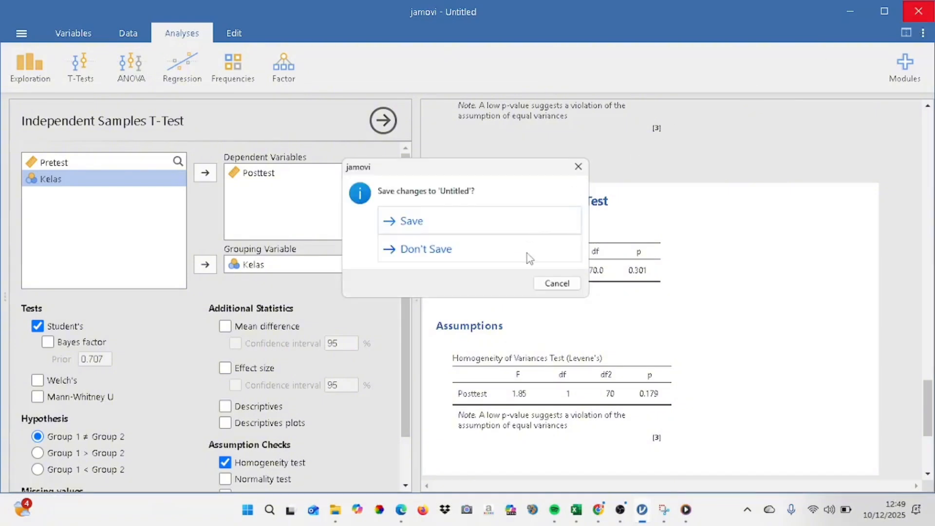
pyautogui.click(527, 254)
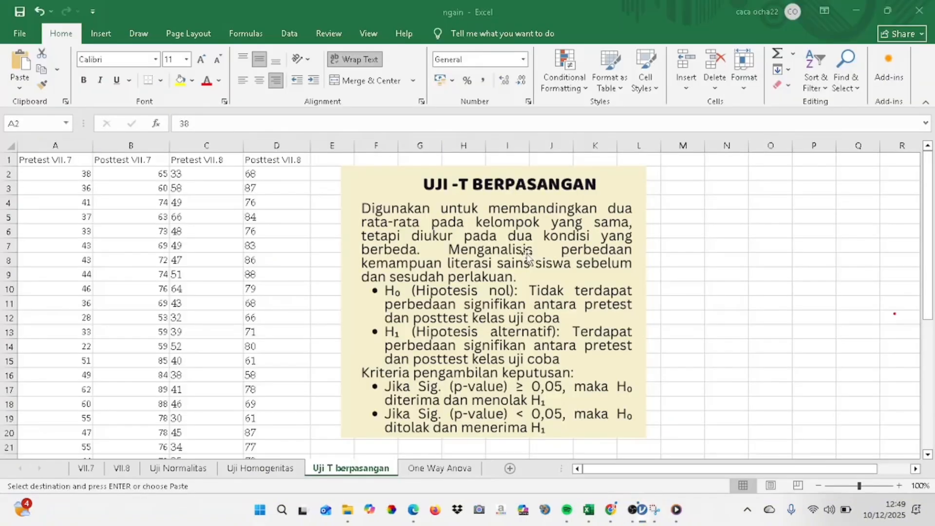
pyautogui.click(259, 516)
pyautogui.write('jamo')
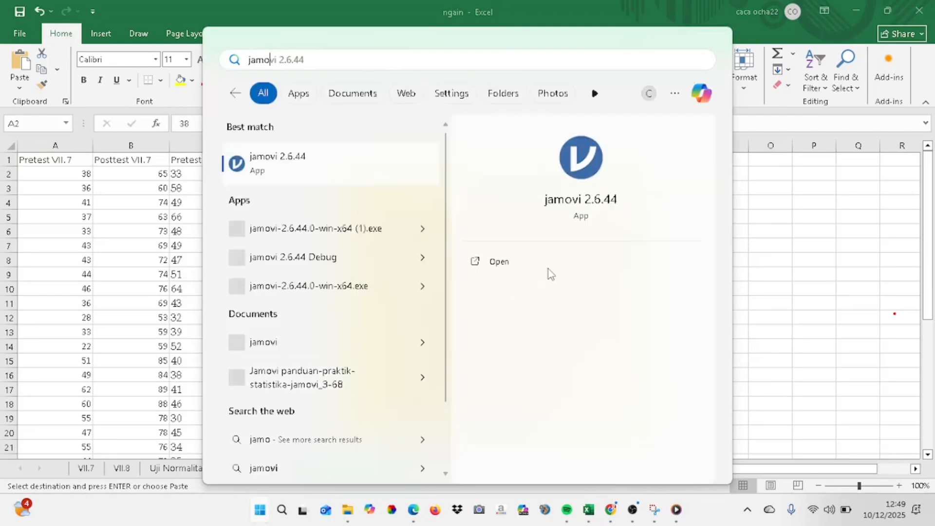
pyautogui.click(551, 270)
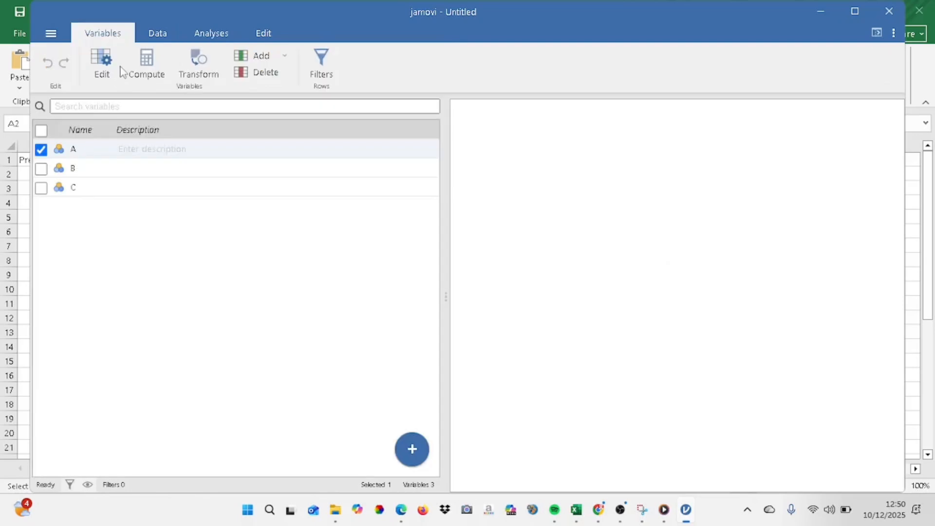
# Open the setup of data variable A in jamovi and arrange the Excel and jamovi windows side by side
pyautogui.click(153, 34)
pyautogui.doubleClick(91, 102)
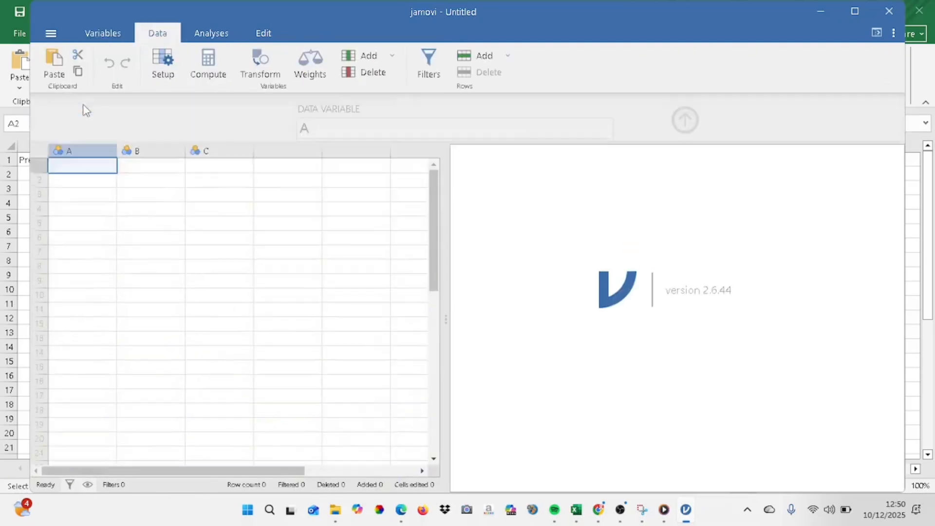
pyautogui.press('super+Right')
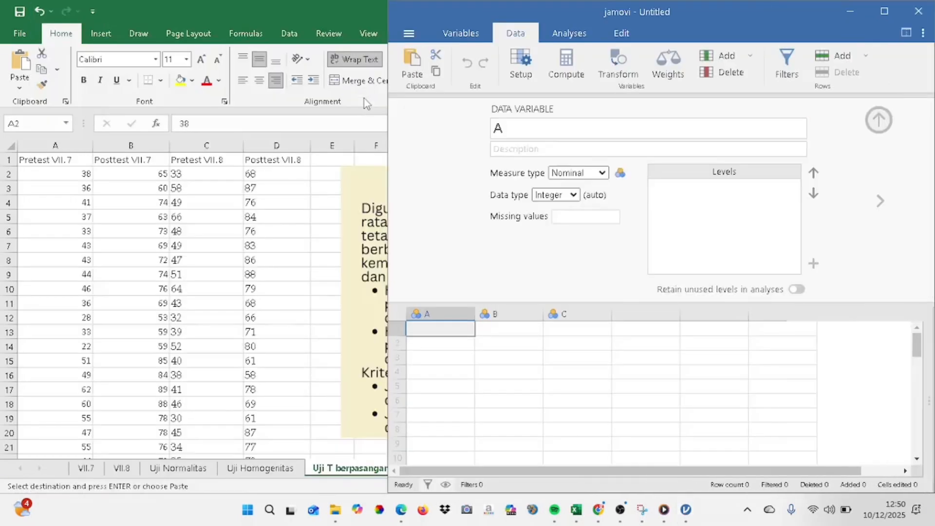
pyautogui.click(172, 112)
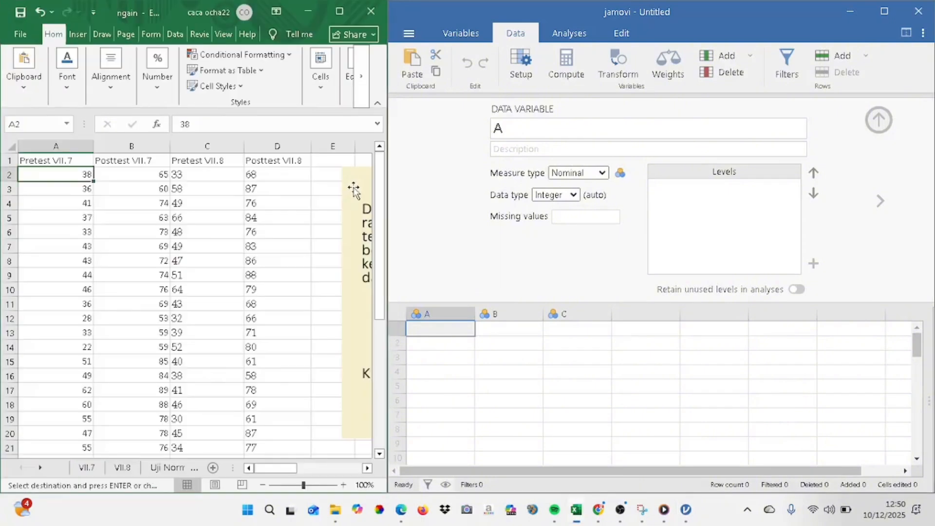
# Set variable A's measure type to Continuous and rename it Pretest VII.7
pyautogui.click(600, 177)
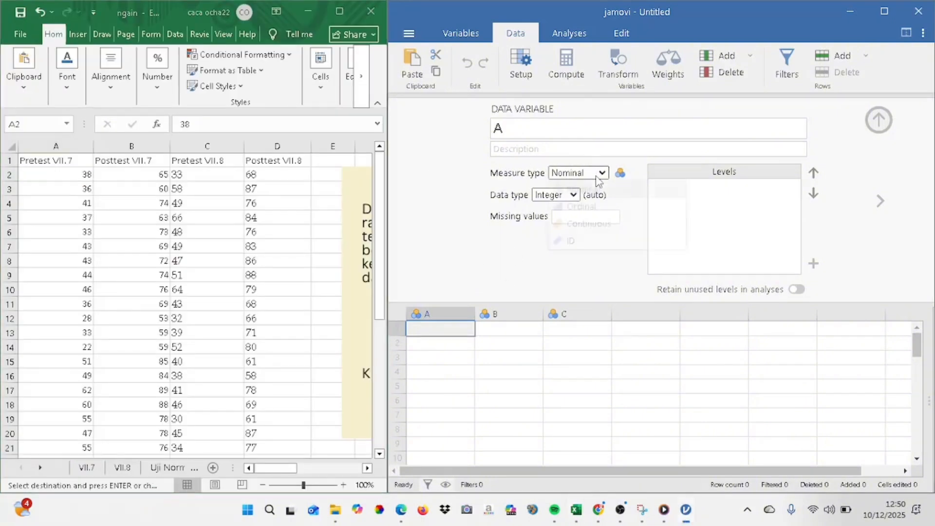
pyautogui.click(593, 222)
pyautogui.click(493, 129)
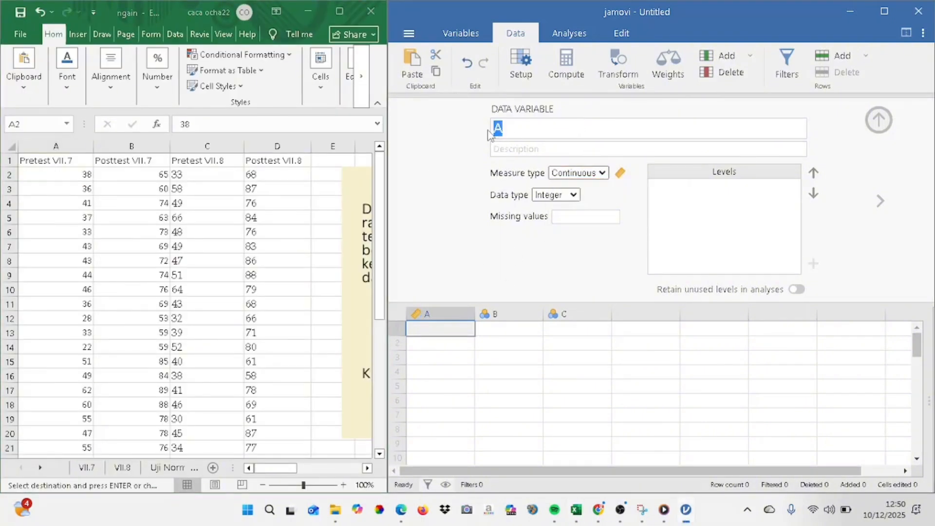
pyautogui.press('capslock')
pyautogui.press('capslock')
pyautogui.write('p')
pyautogui.press('capslock')
pyautogui.write('RE')
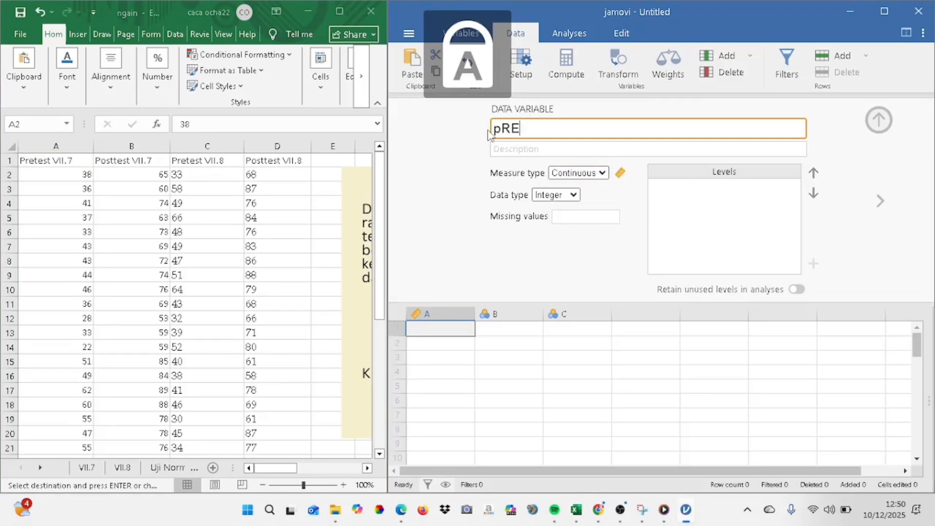
pyautogui.press('BackSpace')
pyautogui.press('BackSpace')
pyautogui.press('BackSpace')
pyautogui.write('P')
pyautogui.press('capslock')
pyautogui.write('rete')
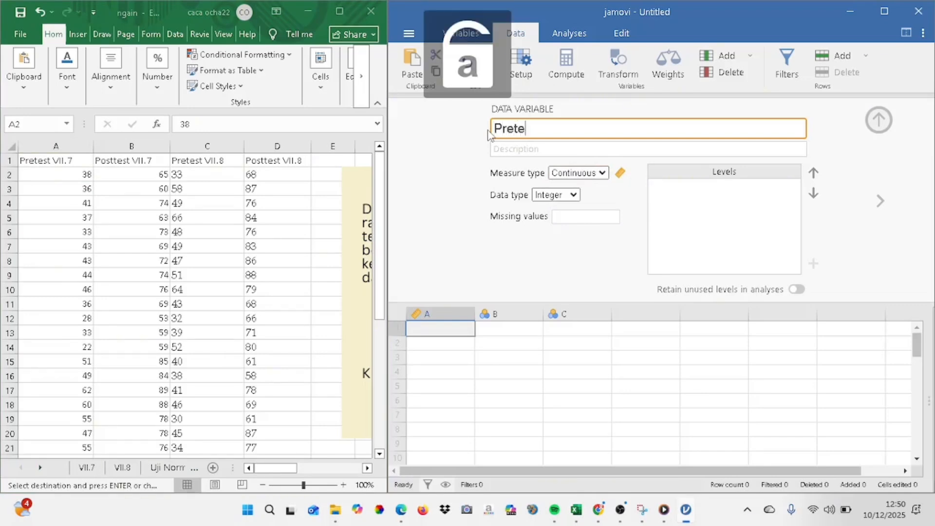
pyautogui.write('st')
pyautogui.press('capslock')
pyautogui.write('VI')
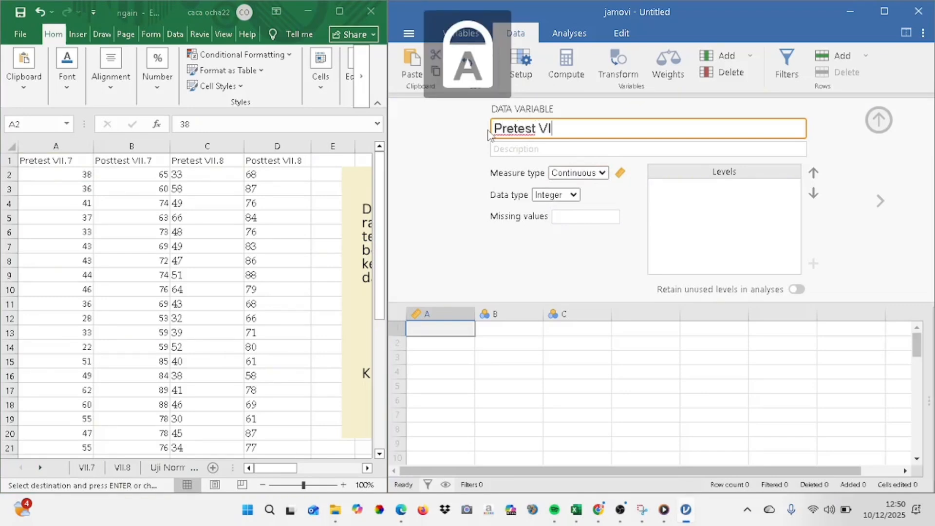
pyautogui.write('I.')
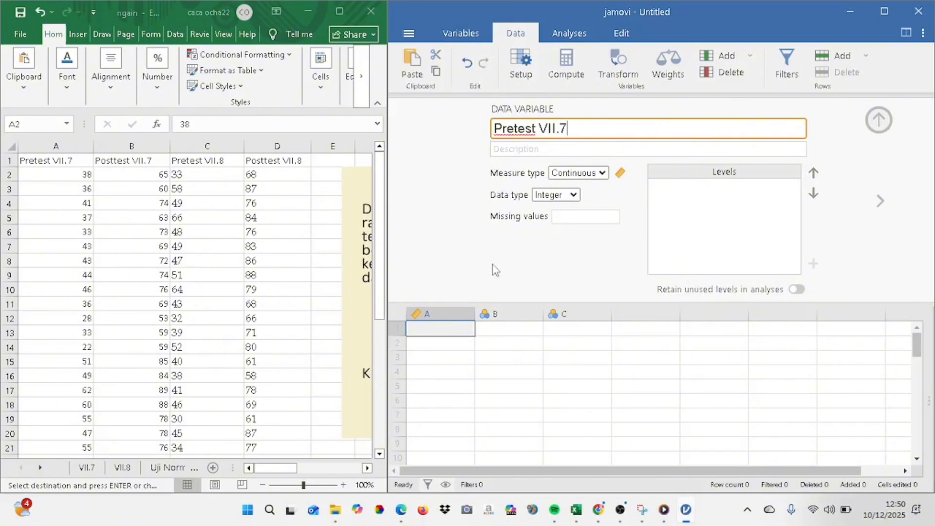
pyautogui.write('7')
# Set variable B's measure type to Continuous and rename it Posttest VII.7
pyautogui.click(503, 314)
pyautogui.click(599, 174)
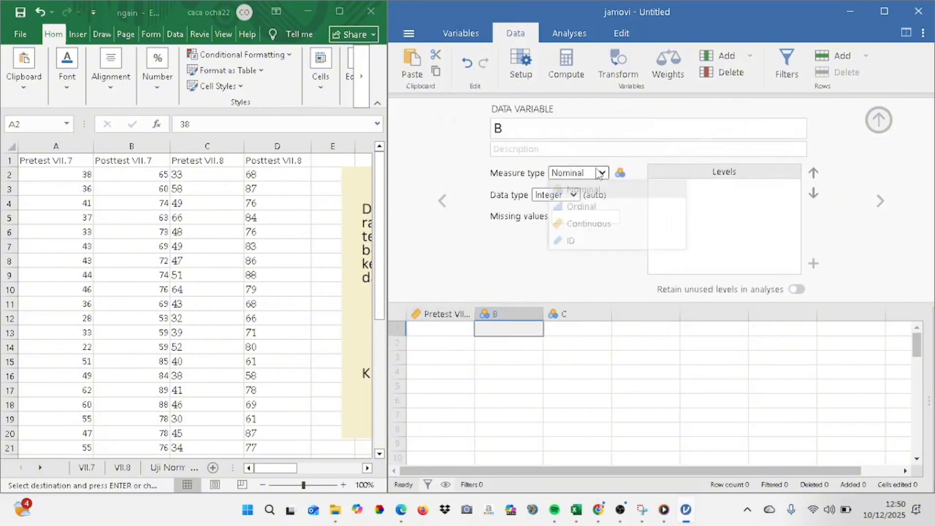
pyautogui.click(595, 224)
pyautogui.click(495, 131)
pyautogui.press('capslock')
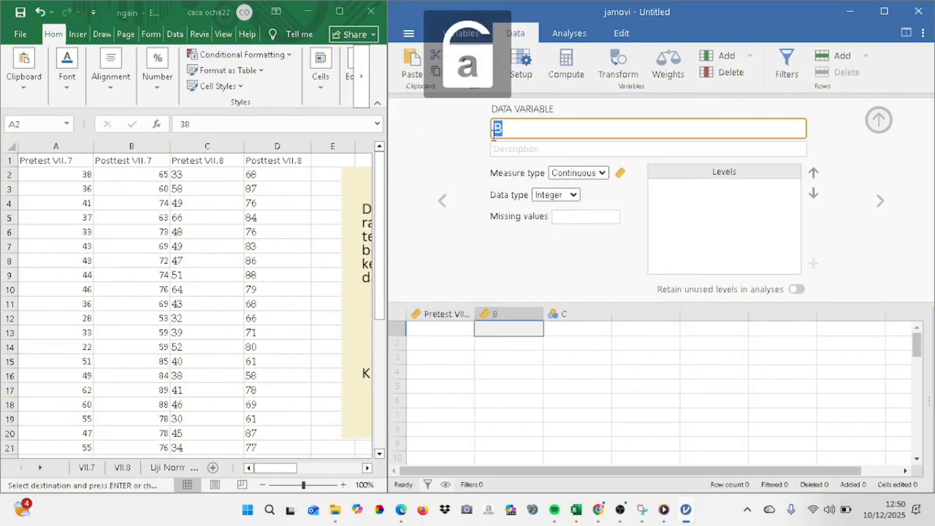
pyautogui.press('capslock')
pyautogui.write('P')
pyautogui.press('capslock')
pyautogui.write('osttest')
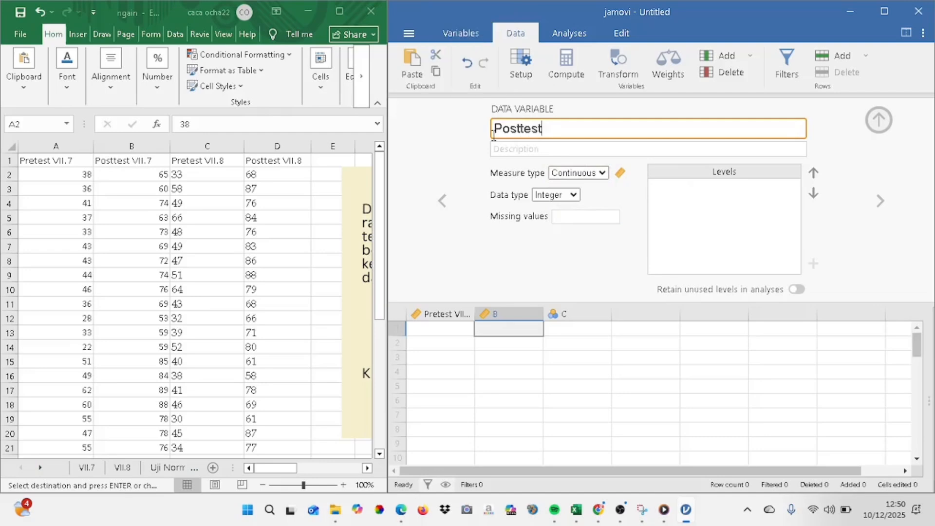
pyautogui.press('capslock')
pyautogui.write('VII.7')
# Set variable C's measure type to Continuous and rename it Pretest VII.8
pyautogui.click(577, 314)
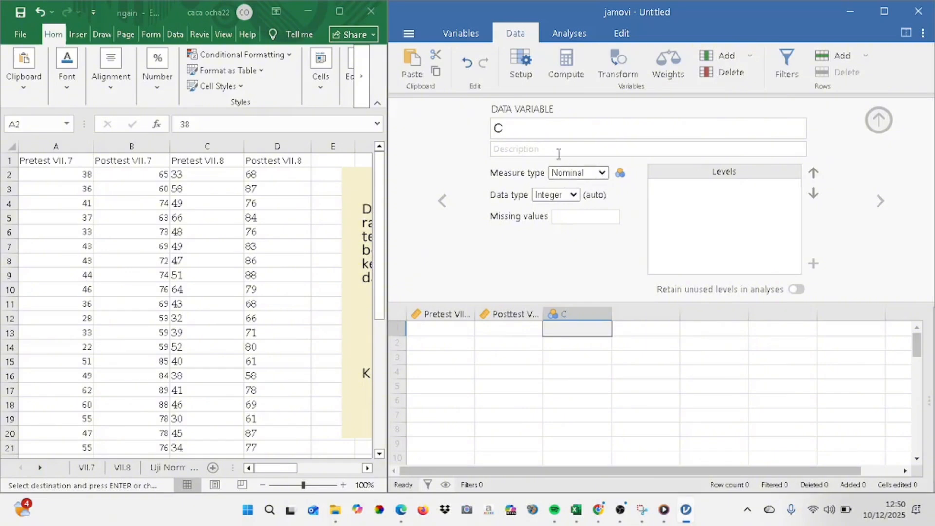
pyautogui.click(591, 173)
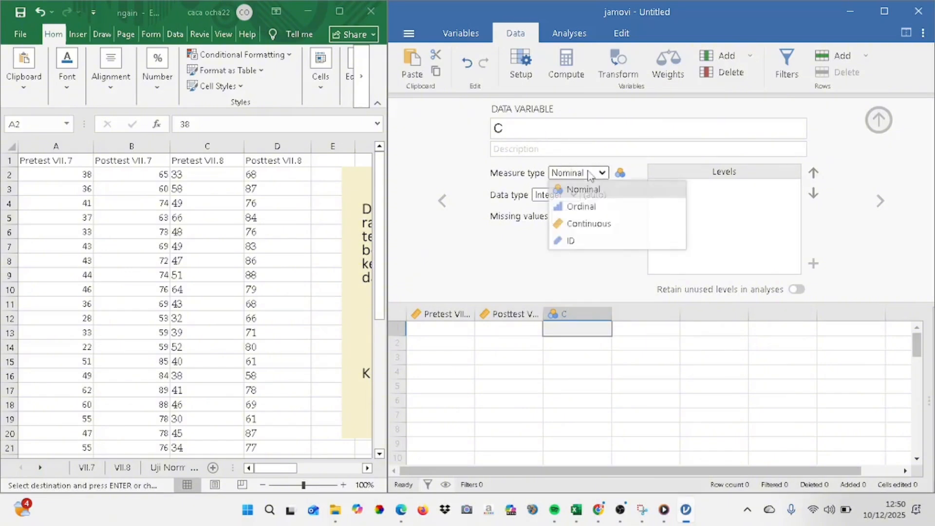
pyautogui.click(592, 225)
pyautogui.doubleClick(496, 133)
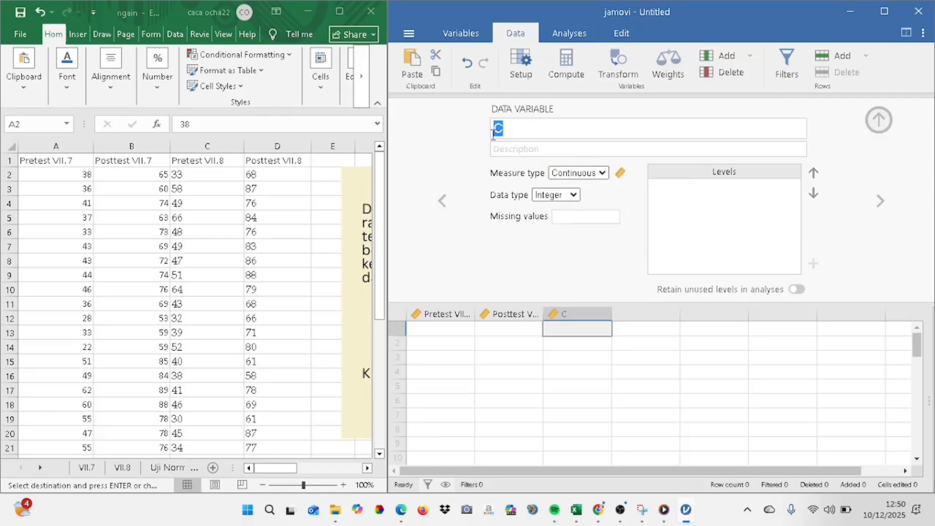
pyautogui.press('capslock')
pyautogui.write('Pretest')
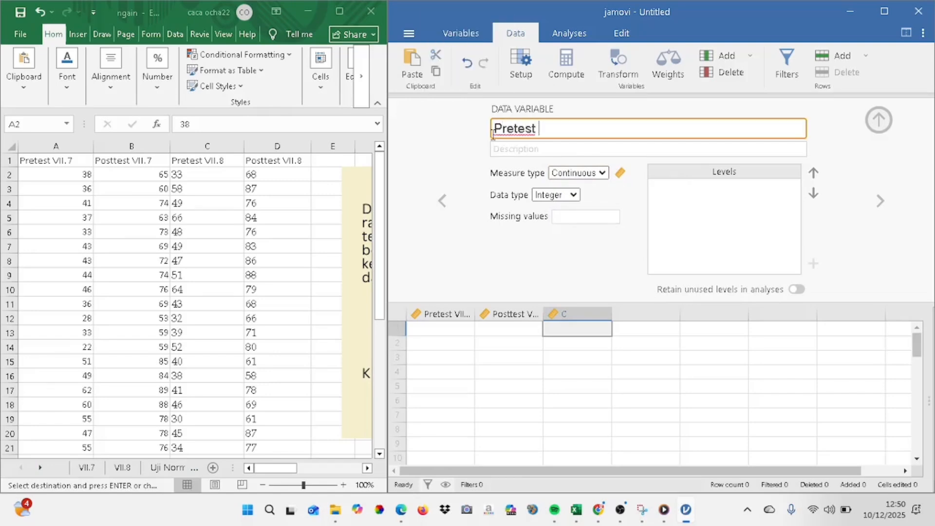
pyautogui.press('capslock')
pyautogui.write('VII.8')
# Set variable D's measure type to Continuous and rename it Posttest VII.8
pyautogui.click(650, 314)
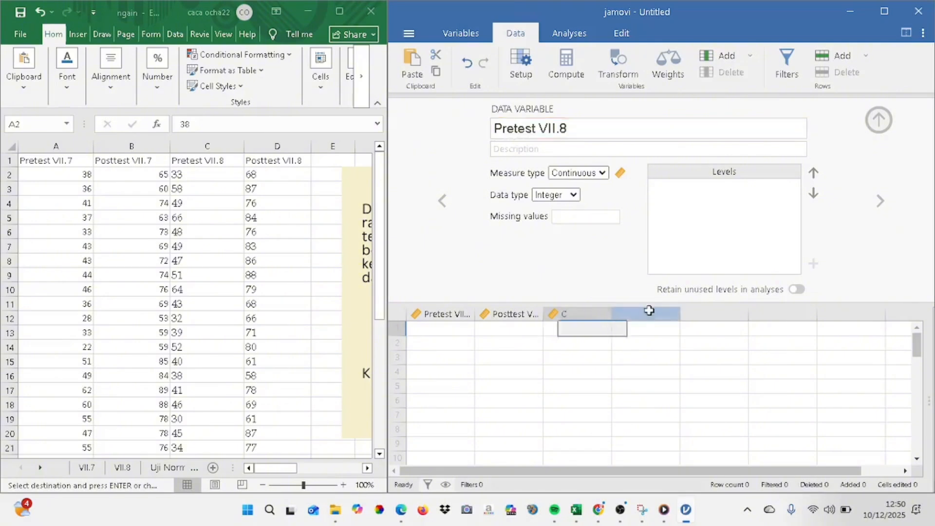
pyautogui.click(667, 163)
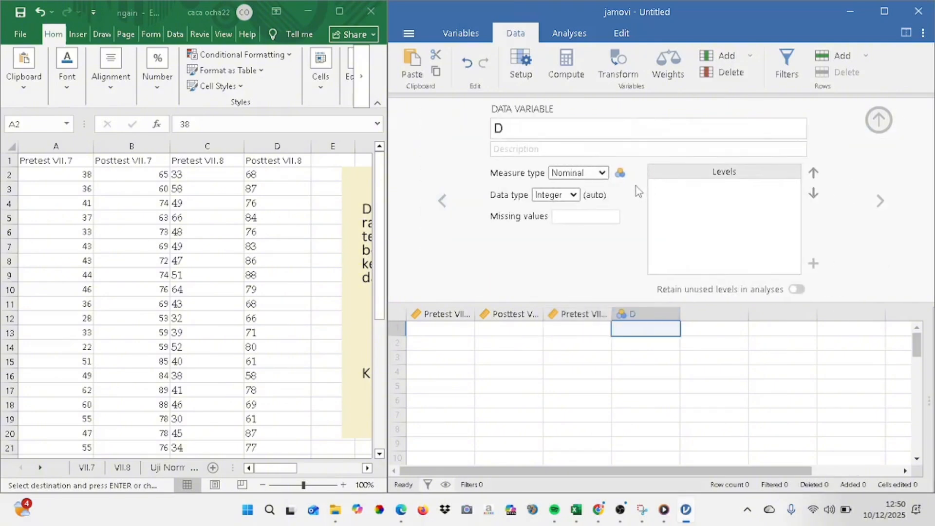
pyautogui.click(590, 174)
pyautogui.click(592, 223)
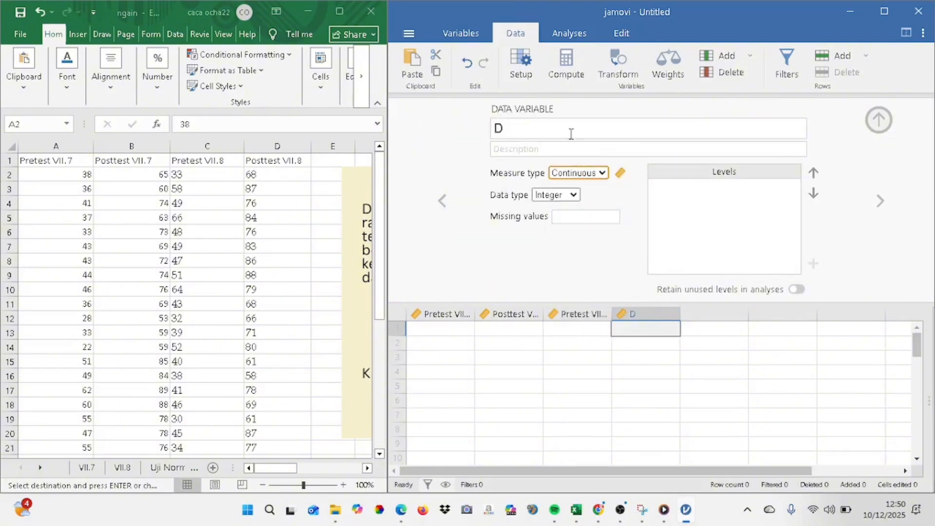
pyautogui.doubleClick(532, 130)
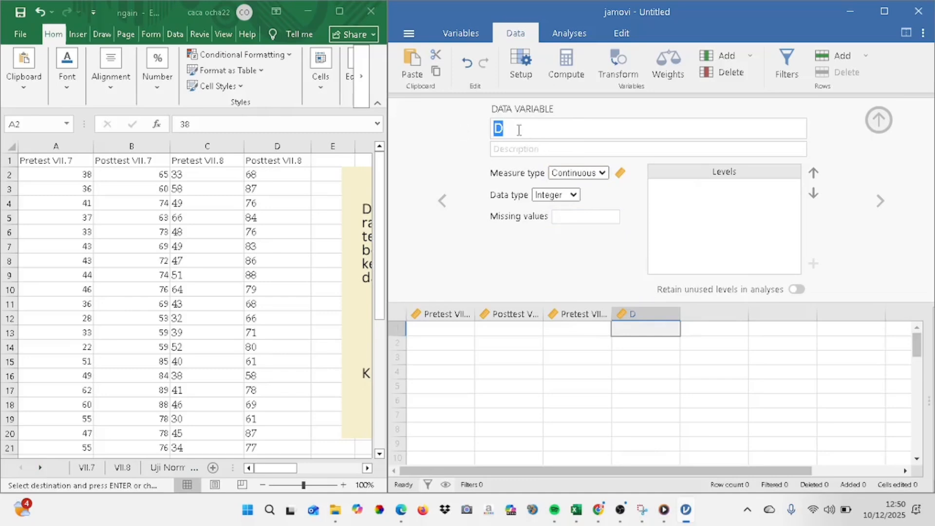
pyautogui.press('capslock')
pyautogui.write('P')
pyautogui.press('capslock')
pyautogui.write('osttes')
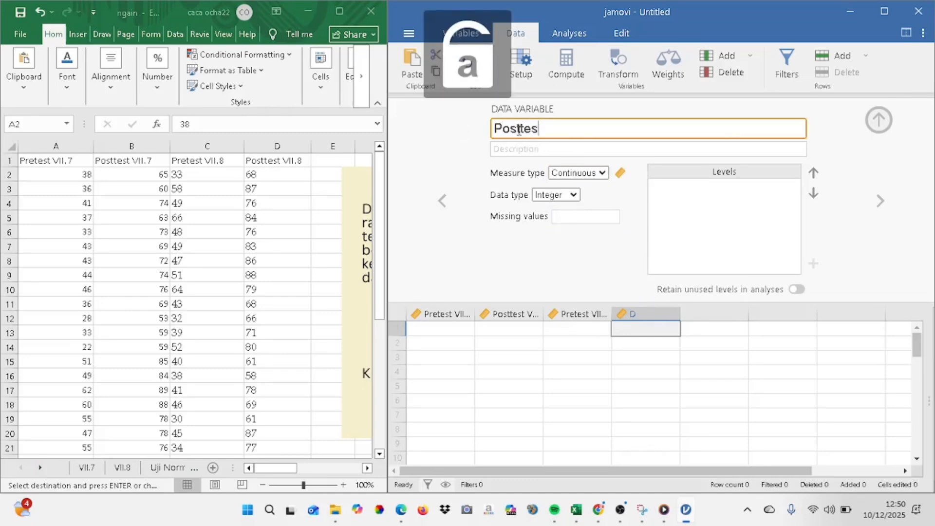
pyautogui.write('t')
pyautogui.press('capslock')
pyautogui.write('VI')
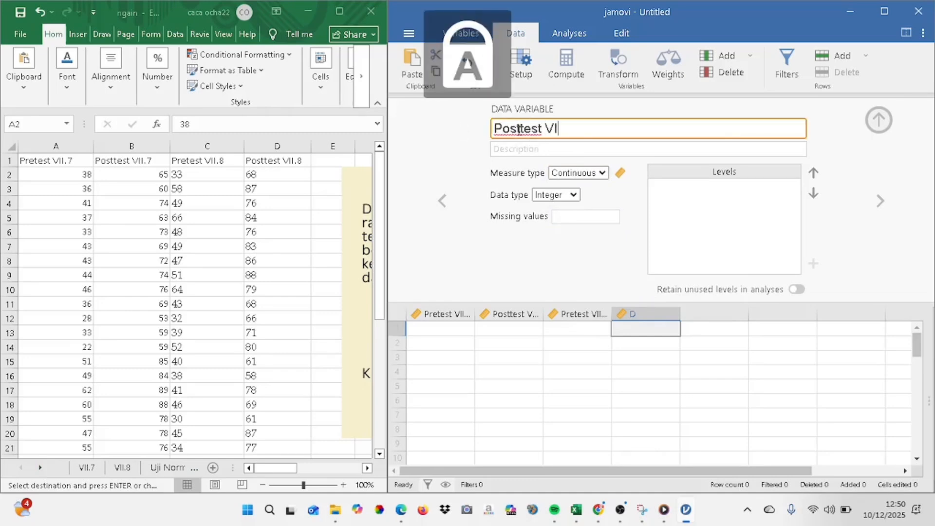
pyautogui.write('I.8')
pyautogui.press('capslock')
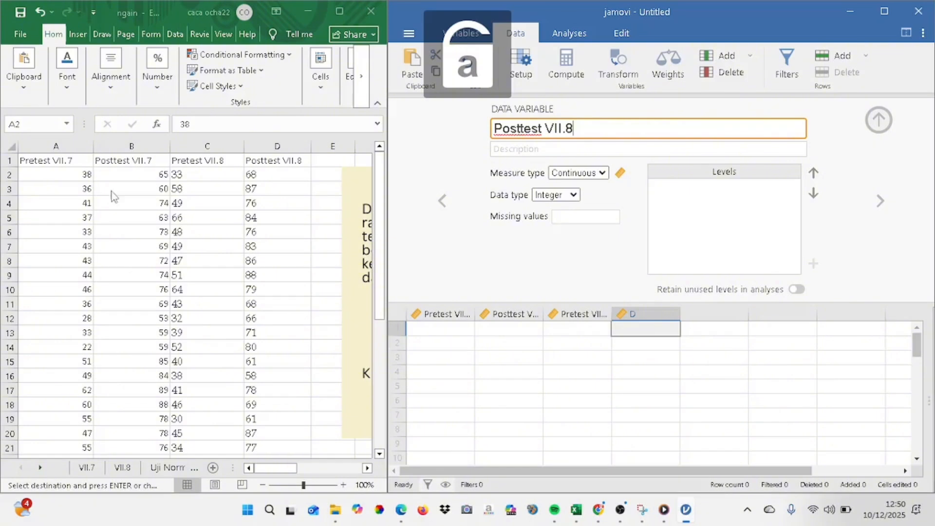
# Copy the scores in A2:D37 of the Excel sheet and paste them into the four jamovi variables starting at row 1
pyautogui.moveTo(60, 173); pyautogui.dragTo(287, 434)
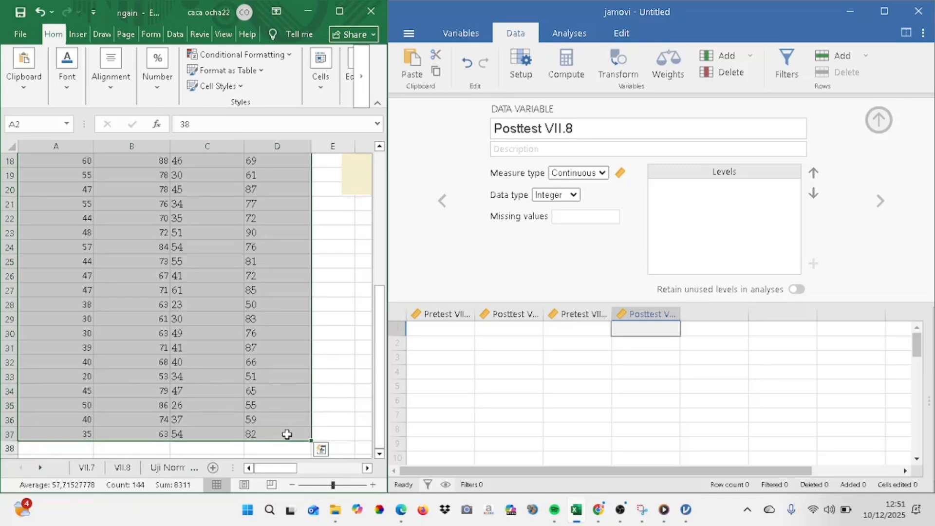
pyautogui.hotkey('ctrl', 'c')
pyautogui.moveTo(442, 330); pyautogui.dragTo(639, 472)
pyautogui.hotkey('ctrl', 'v')
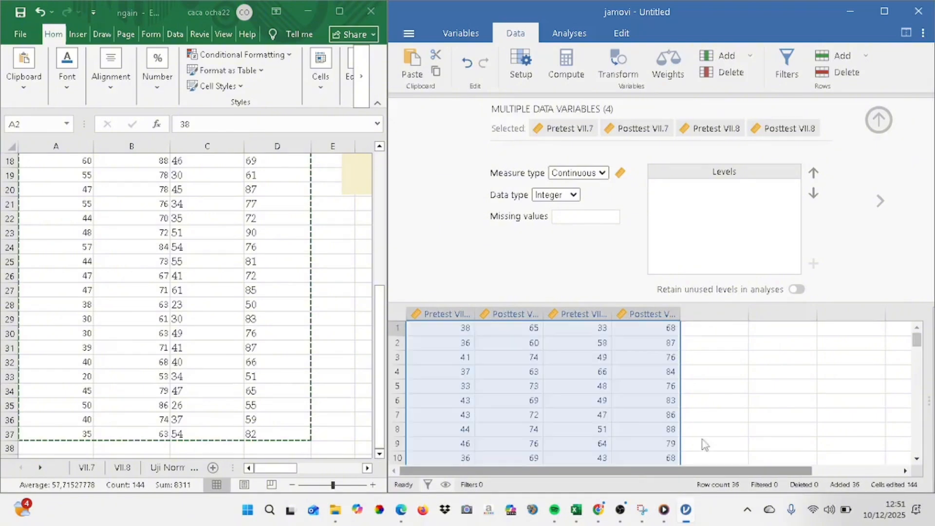
# Maximize jamovi, widen the data area, and start a Paired Samples T-Test
pyautogui.click(884, 10)
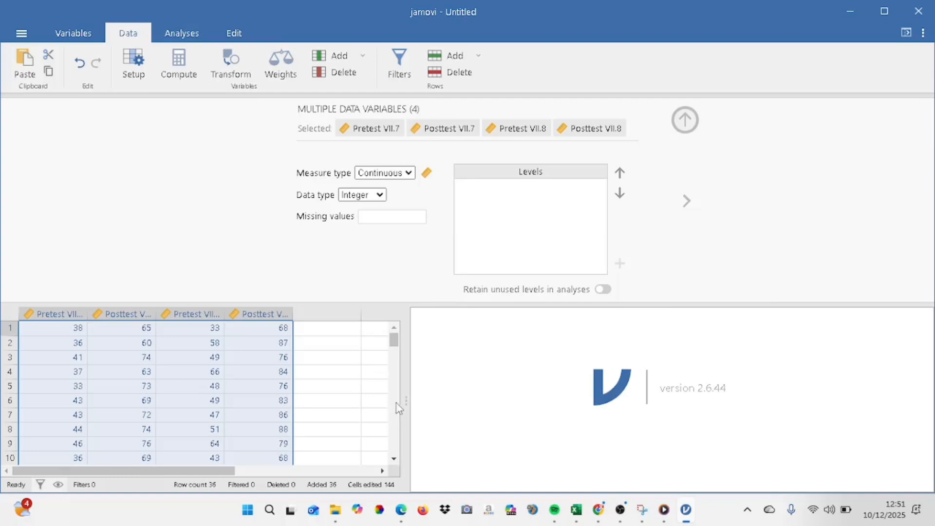
pyautogui.moveTo(400, 402); pyautogui.dragTo(786, 401)
pyautogui.click(181, 32)
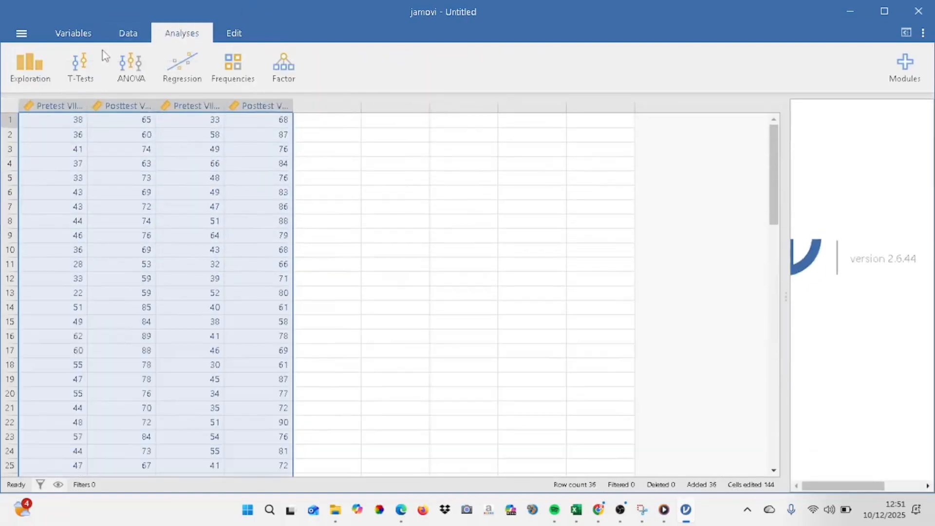
pyautogui.click(88, 67)
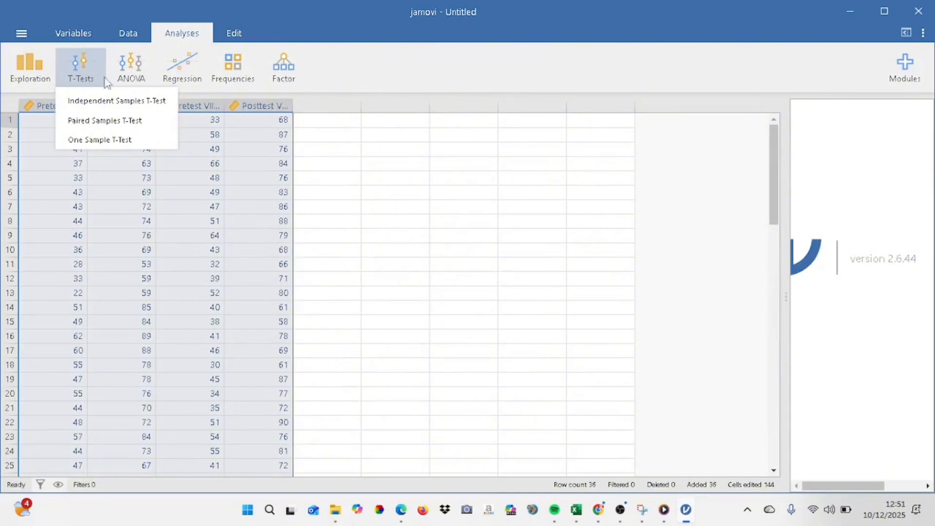
pyautogui.click(132, 122)
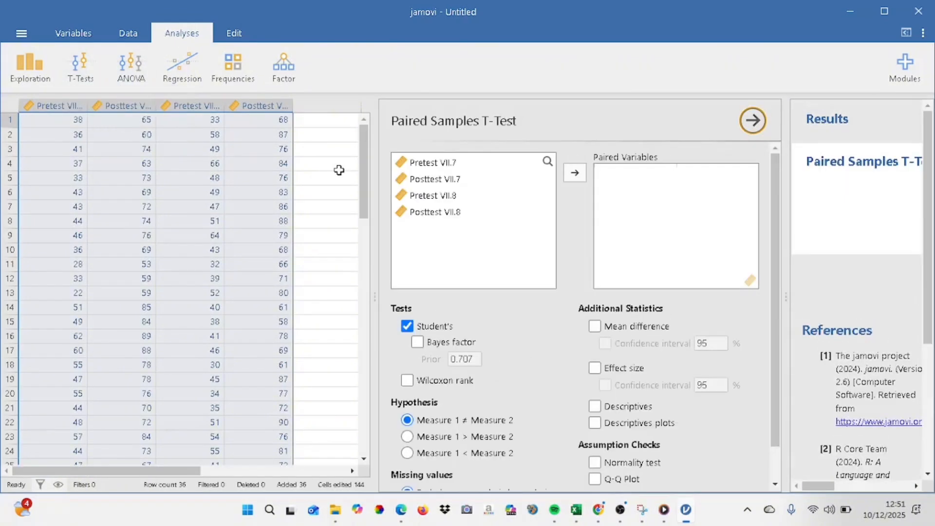
# Pair Pretest VII.7 with Posttest VII.7 and Pretest VII.8 with Posttest VII.8 as the paired variables
pyautogui.click(482, 162)
pyautogui.click(575, 172)
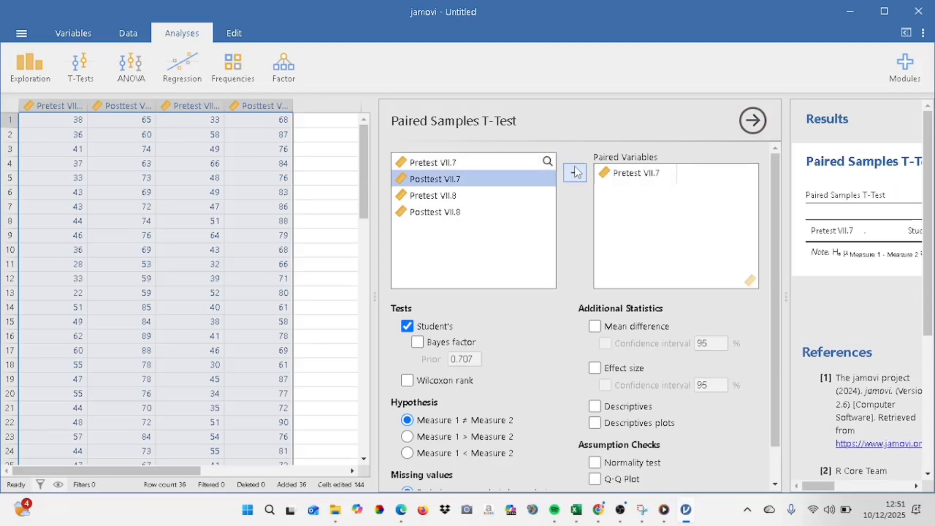
pyautogui.click(575, 173)
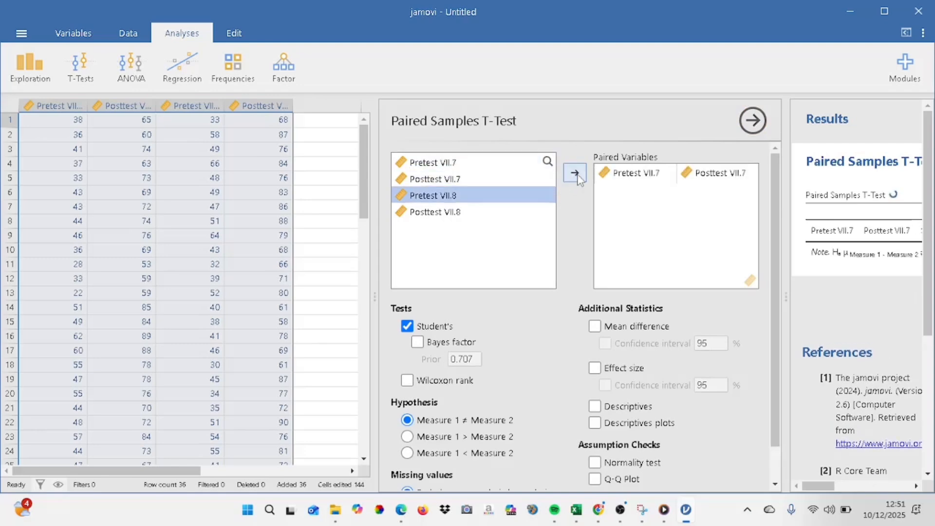
pyautogui.click(574, 174)
pyautogui.click(575, 175)
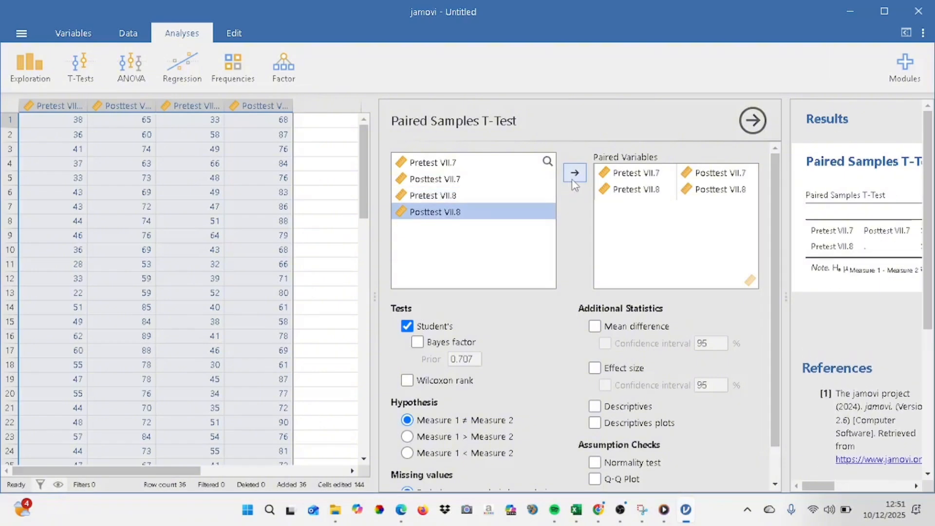
# Close the paired t-test options and widen the results area to examine each class's statistic, df and p-value
pyautogui.moveTo(773, 281); pyautogui.dragTo(758, 249)
pyautogui.click(757, 128)
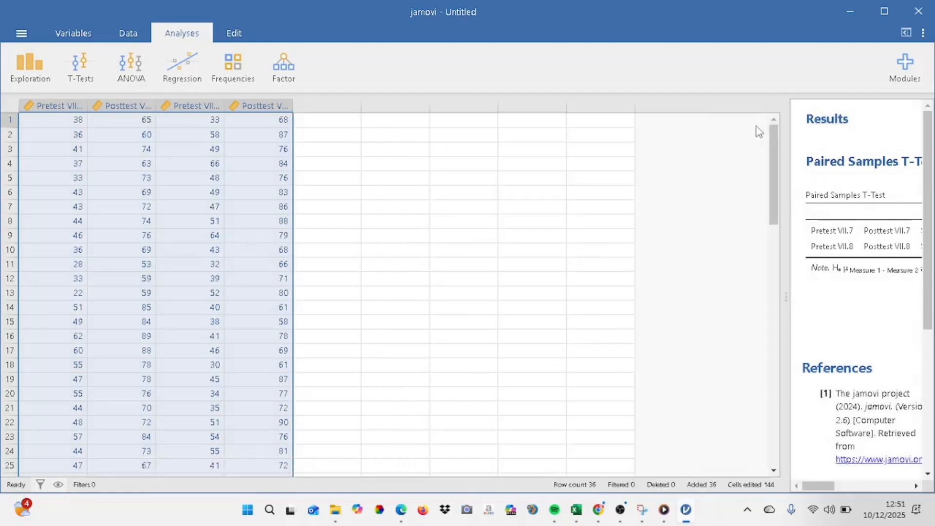
pyautogui.moveTo(785, 252); pyautogui.dragTo(499, 252)
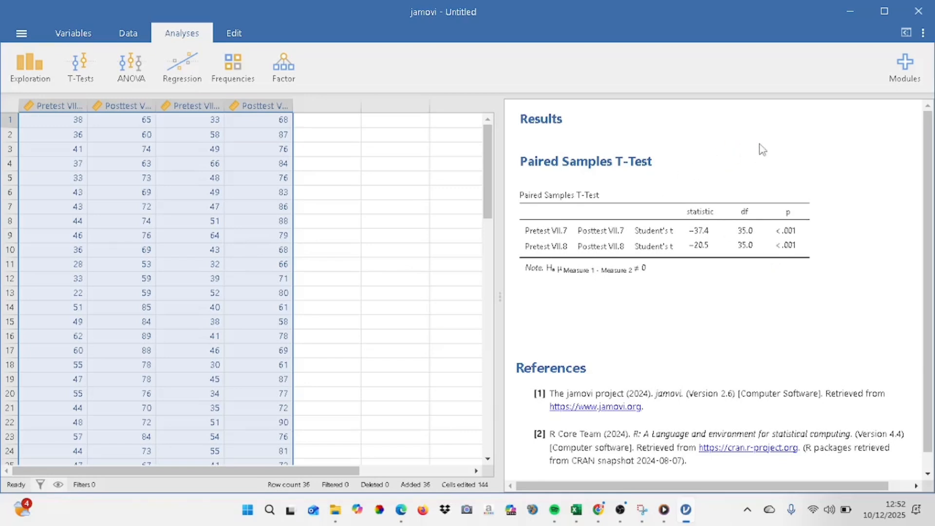
pyautogui.scroll(-2, 484, 175)
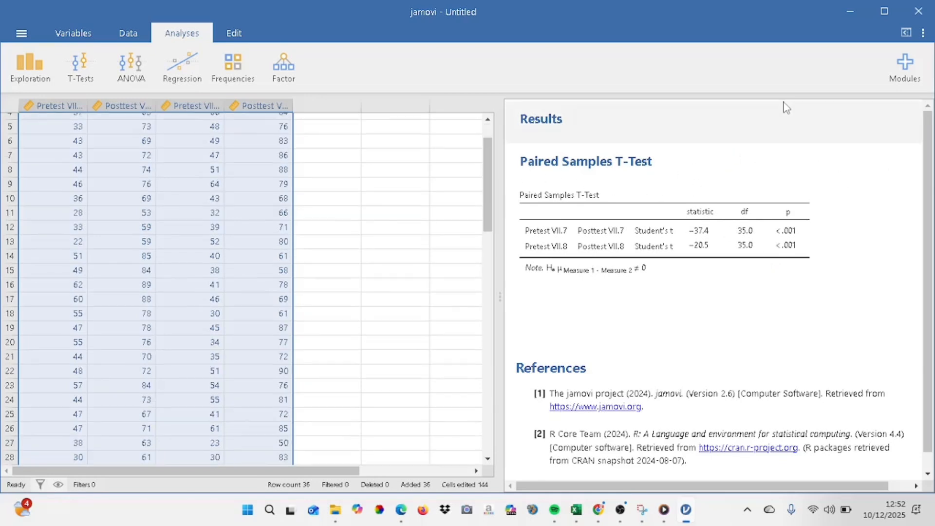
# Close jamovi without saving, then maximize the Excel workbook and show its One Way Anova sheet
pyautogui.click(918, 20)
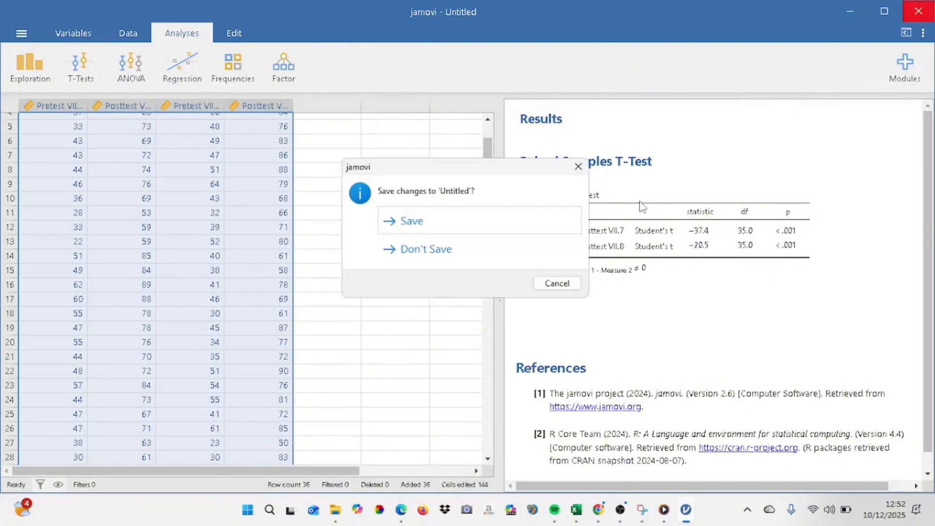
pyautogui.click(521, 257)
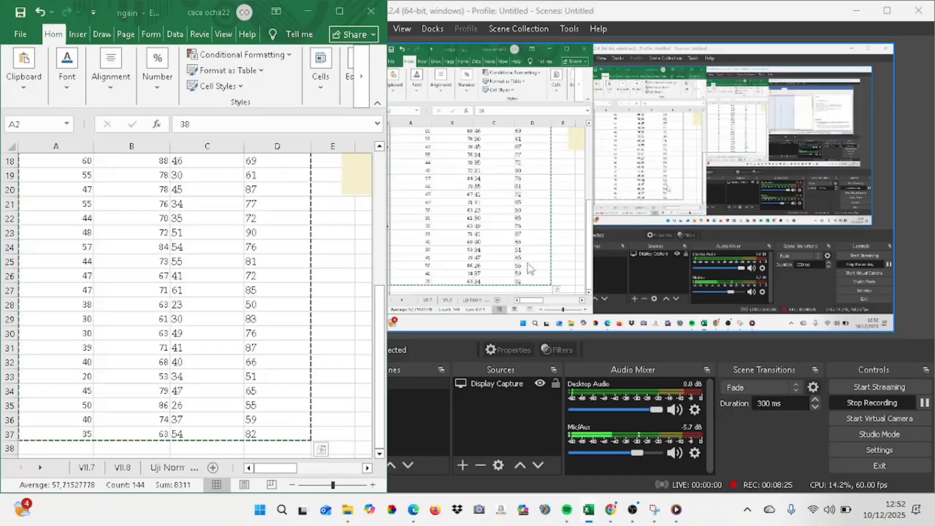
pyautogui.click(341, 12)
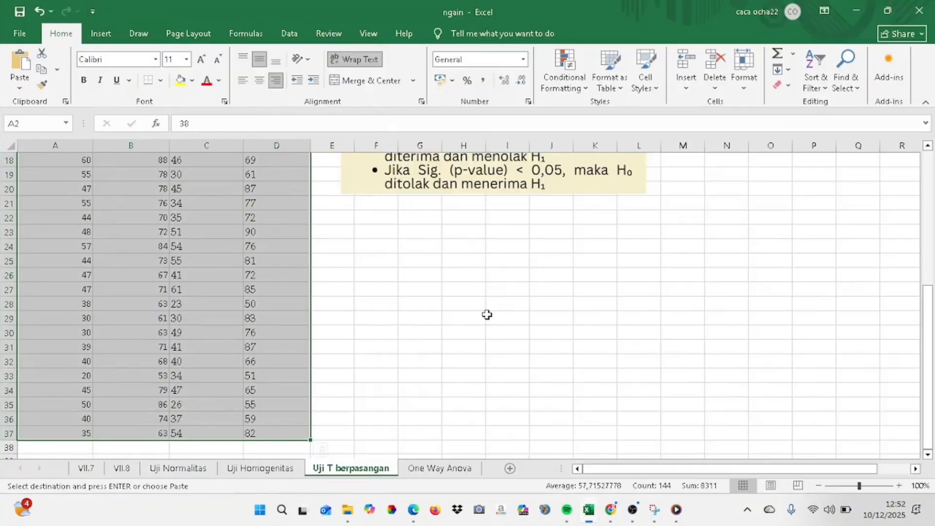
pyautogui.click(453, 470)
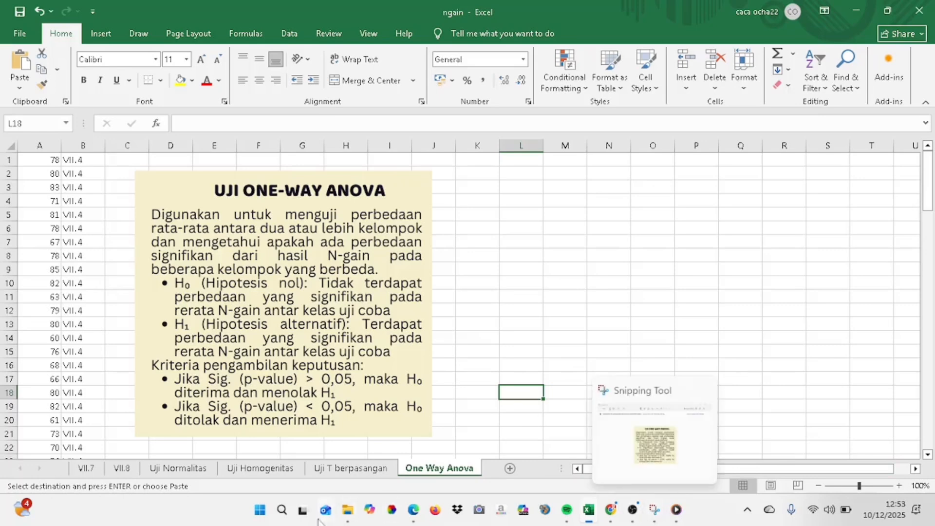
# Launch jamovi again with a new empty data set
pyautogui.click(262, 514)
pyautogui.write('jamovi')
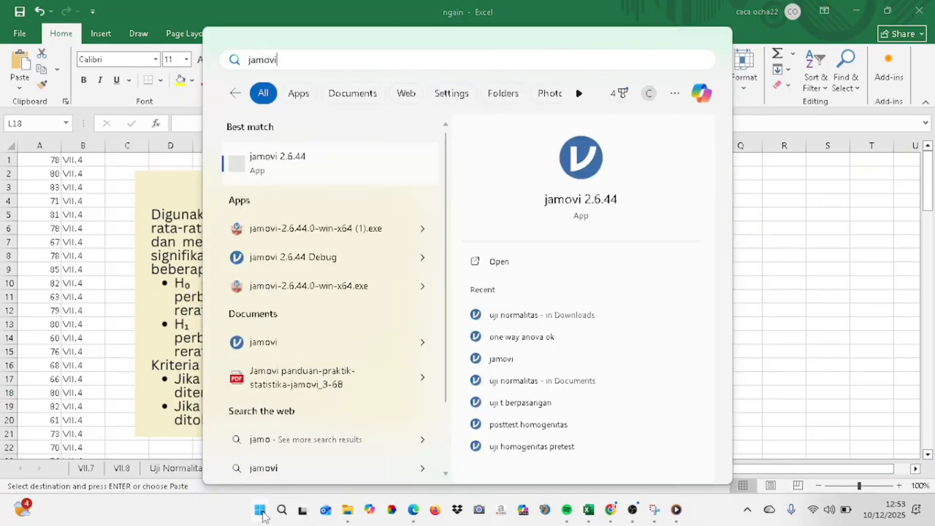
pyautogui.press('Return')
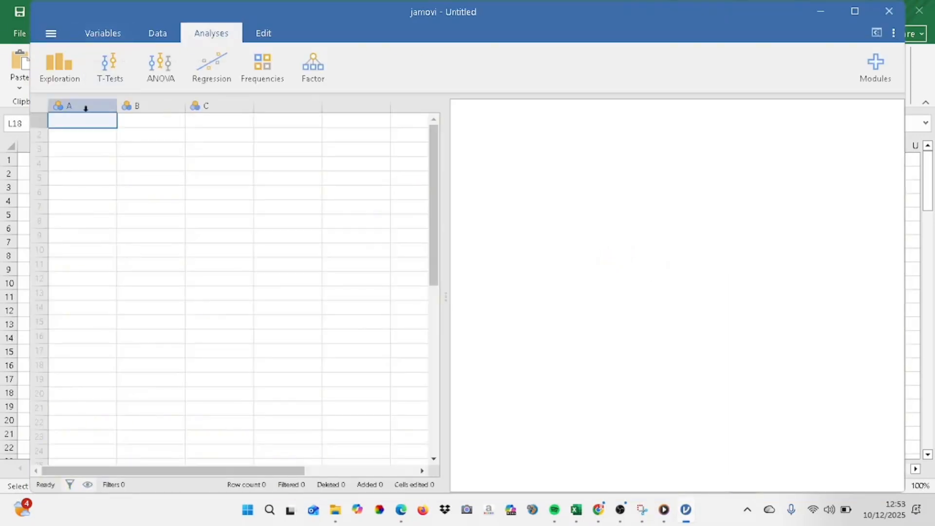
# Set variable A's measure type to Continuous and rename it Posttest
pyautogui.doubleClick(82, 105)
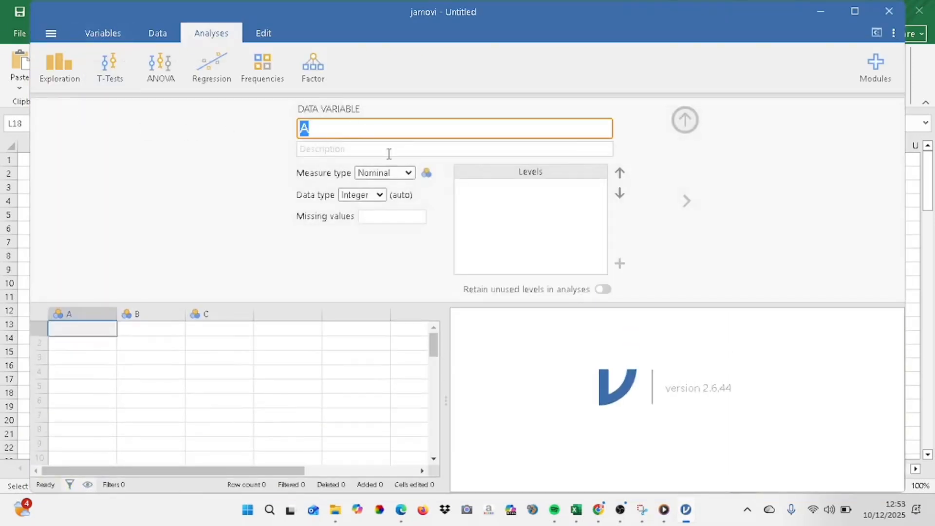
pyautogui.click(403, 173)
pyautogui.click(402, 225)
pyautogui.doubleClick(303, 129)
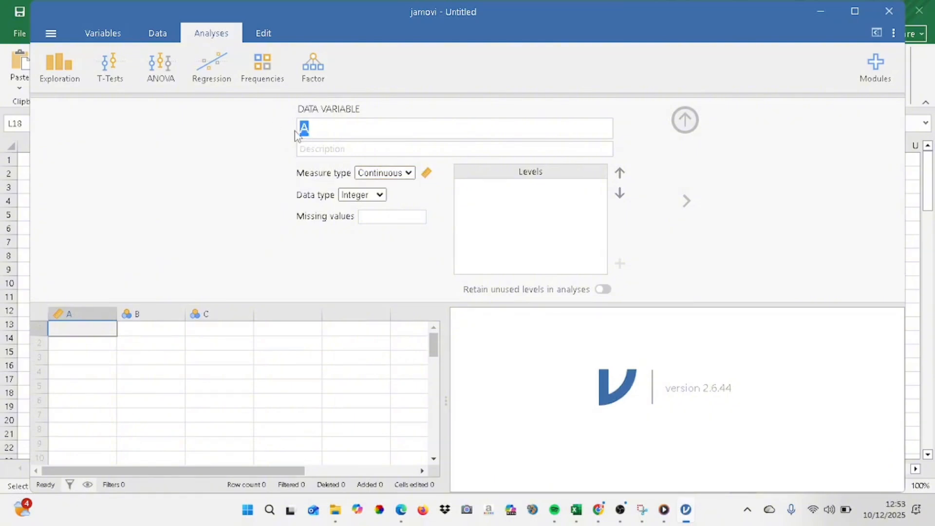
pyautogui.press('capslock')
pyautogui.write('P')
pyautogui.press('capslock')
pyautogui.write('osttest')
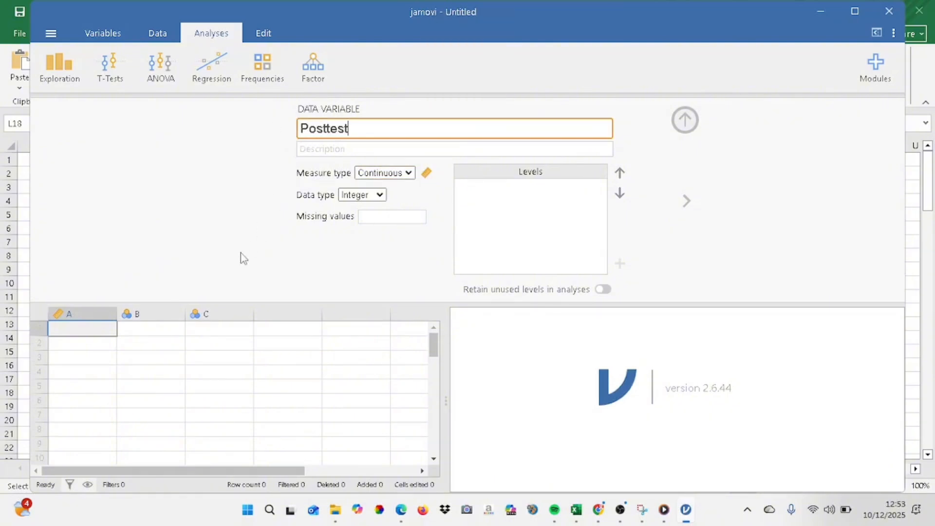
# Rename variable B as Kelas, keeping its Nominal measure type
pyautogui.click(137, 314)
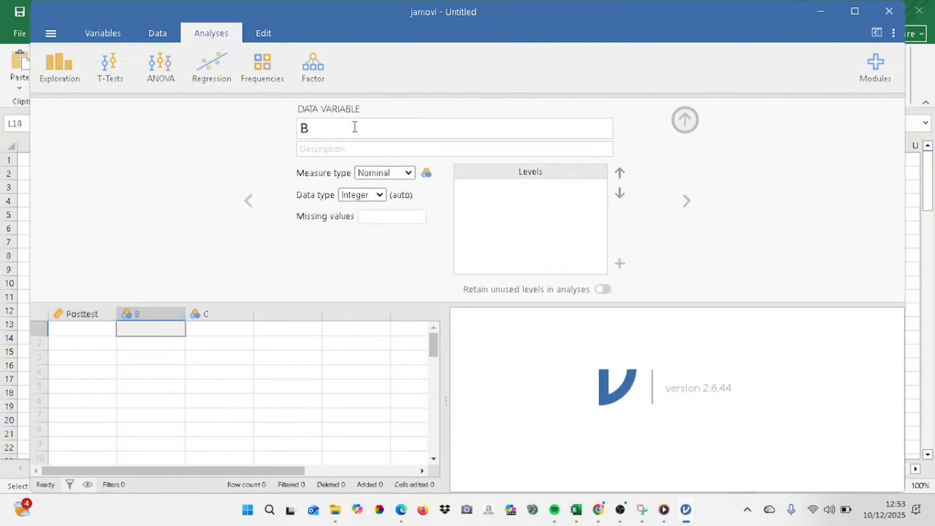
pyautogui.moveTo(356, 127); pyautogui.dragTo(284, 134)
pyautogui.press('capslock')
pyautogui.write('K')
pyautogui.press('capslock')
pyautogui.write('elas')
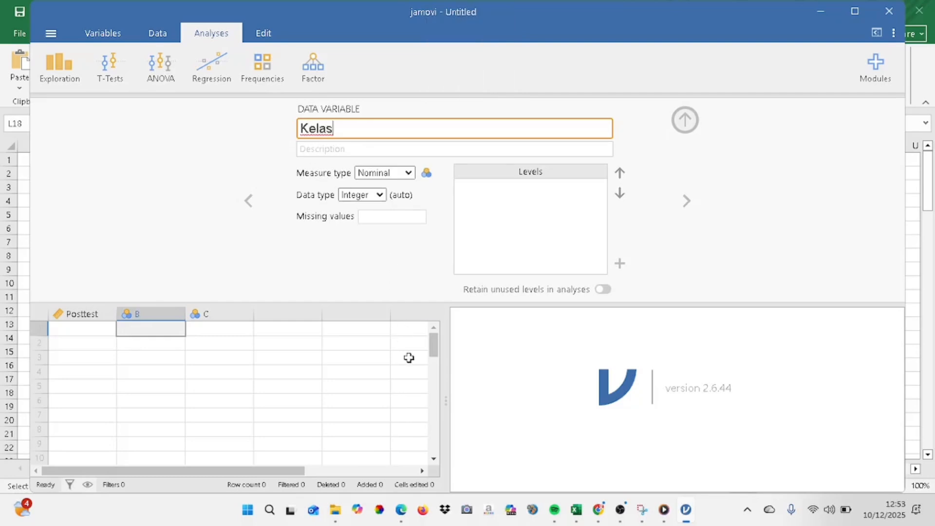
# Switch to the Excel workbook and copy the posttest scores and class labels in A1:B103 of the One Way Anova sheet
pyautogui.moveTo(587, 17); pyautogui.dragTo(825, 20)
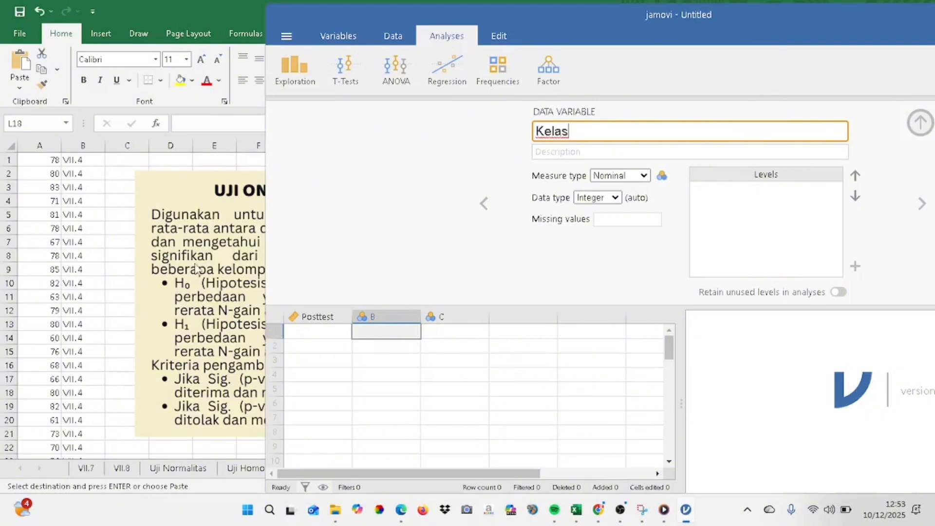
pyautogui.click(98, 190)
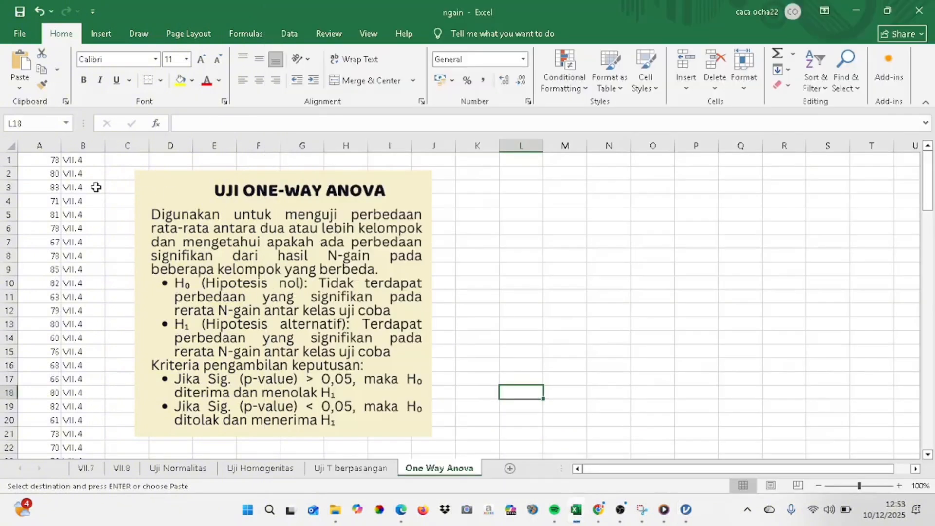
pyautogui.click(29, 161)
pyautogui.moveTo(27, 163); pyautogui.dragTo(87, 435)
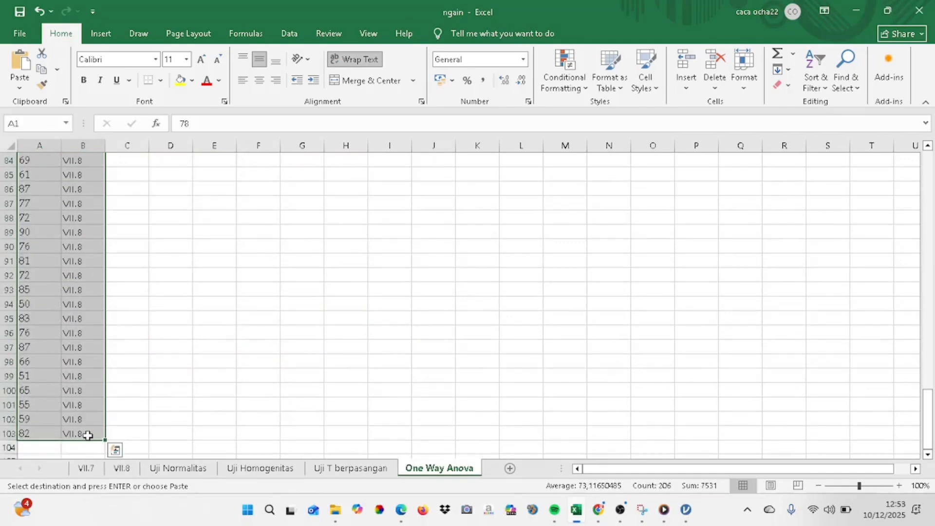
pyautogui.hotkey('ctrl', 'c')
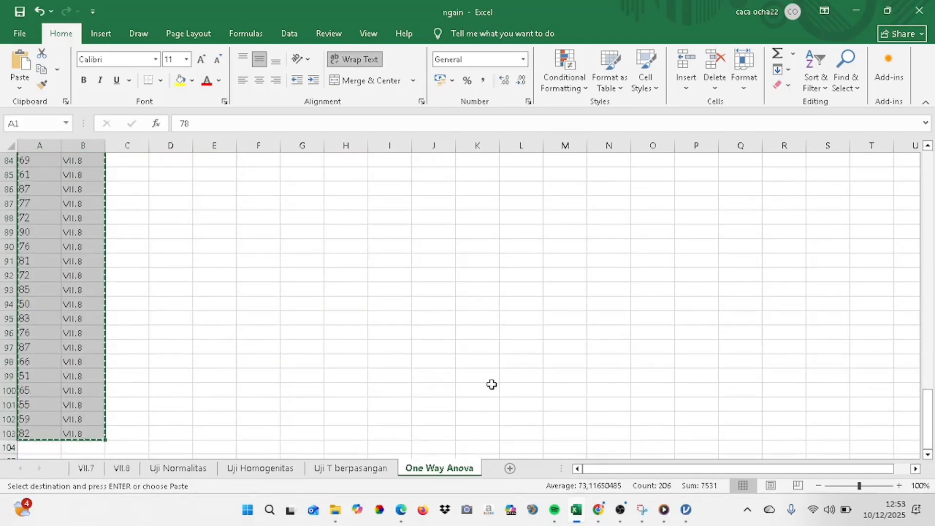
# Return to jamovi, maximize its window, paste the copied data into the Posttest and Kelas columns, and close the variable editor
pyautogui.click(685, 510)
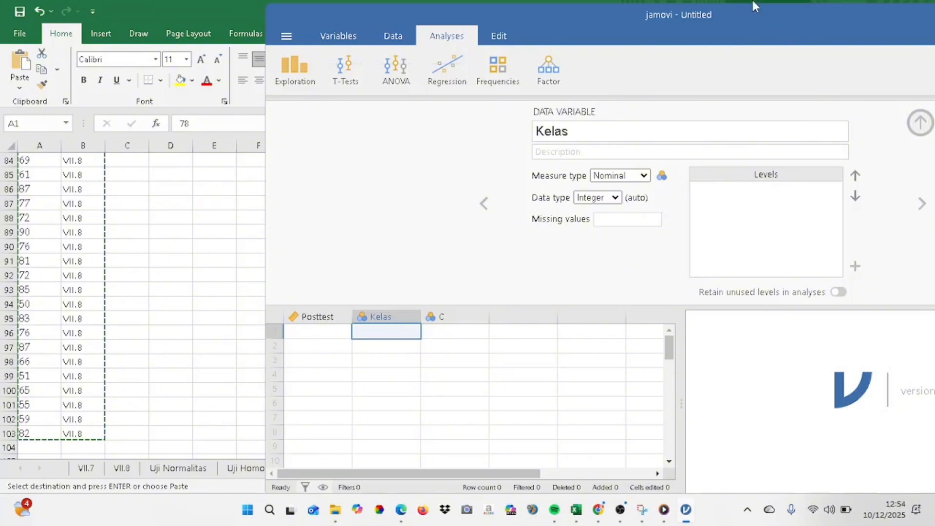
pyautogui.moveTo(752, 22); pyautogui.dragTo(630, 33)
pyautogui.moveTo(864, 29); pyautogui.dragTo(761, 29)
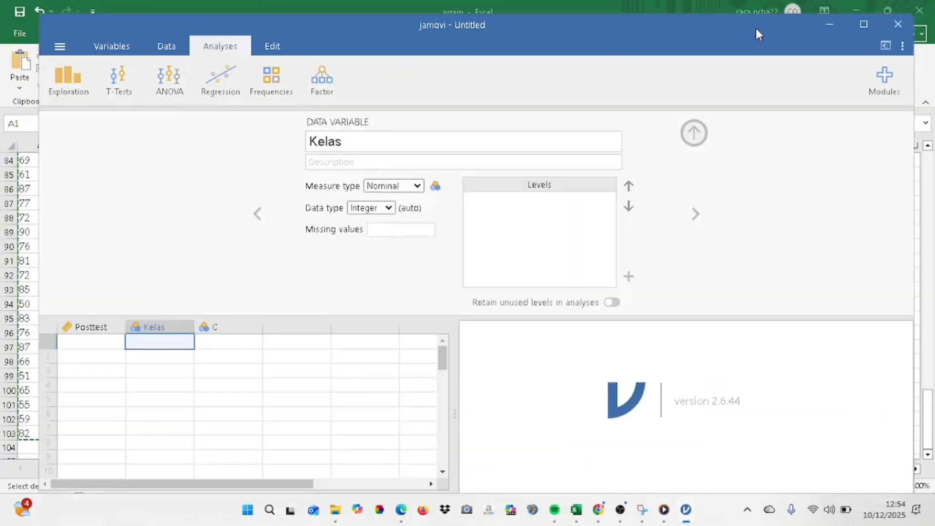
pyautogui.click(863, 25)
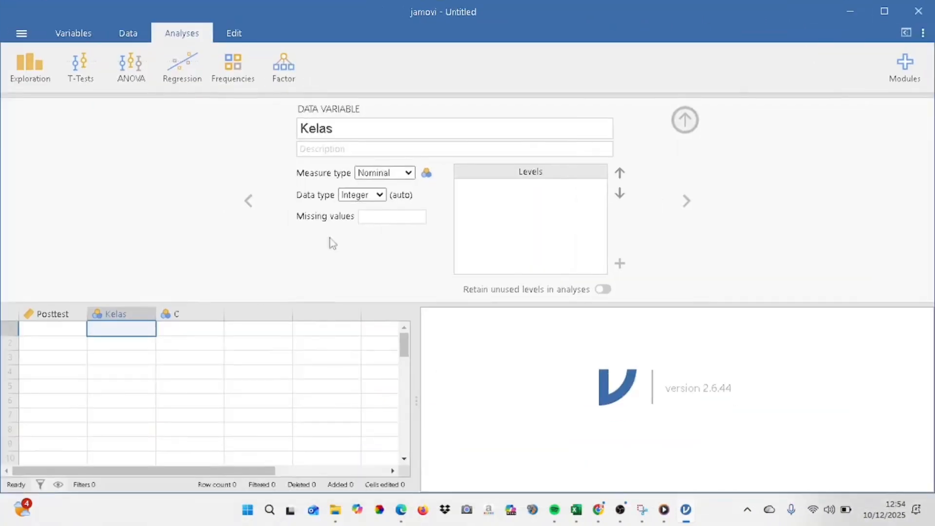
pyautogui.click(46, 326)
pyautogui.moveTo(46, 327); pyautogui.dragTo(144, 496)
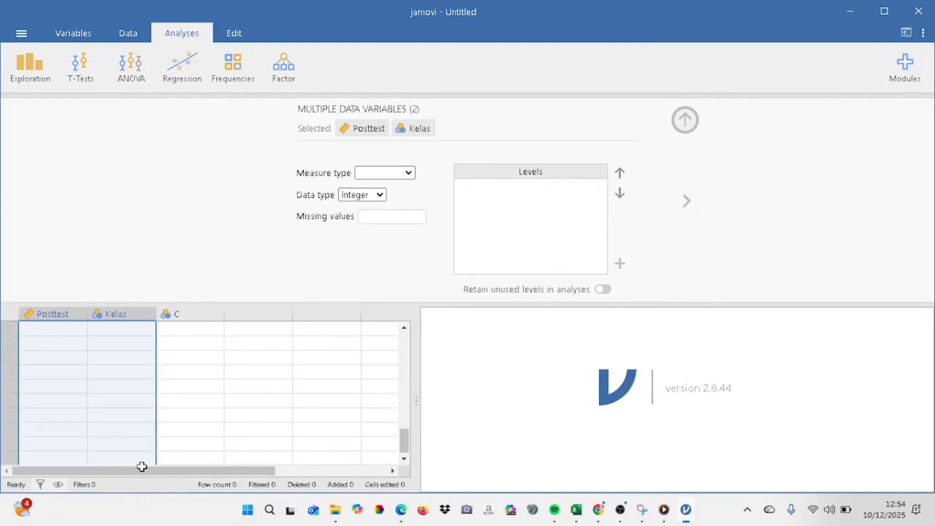
pyautogui.hotkey('ctrl', 'v')
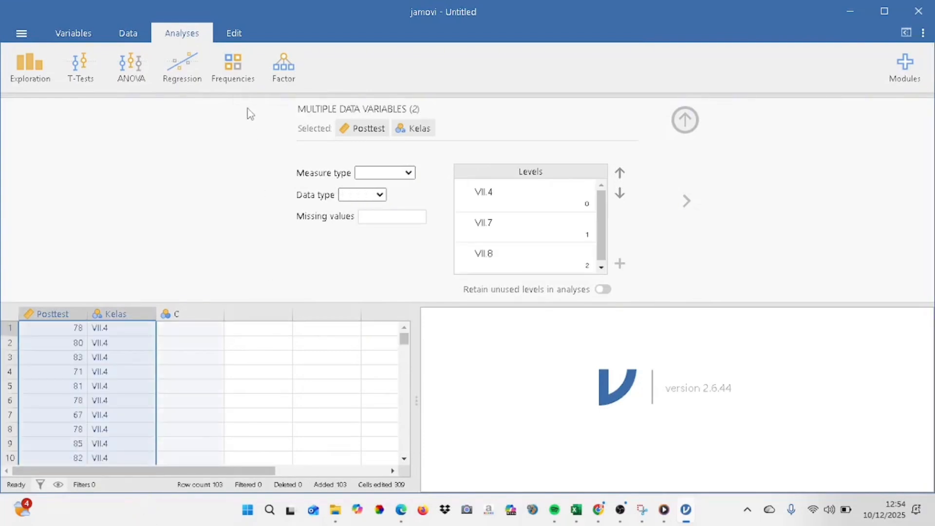
pyautogui.click(686, 120)
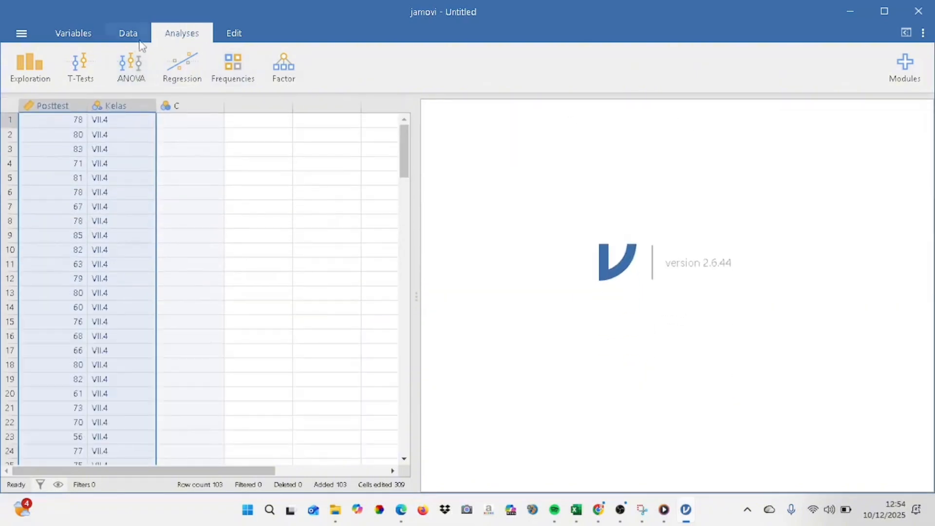
# Create a One-Way ANOVA with Posttest as the dependent variable and Kelas as the grouping variable
pyautogui.click(128, 71)
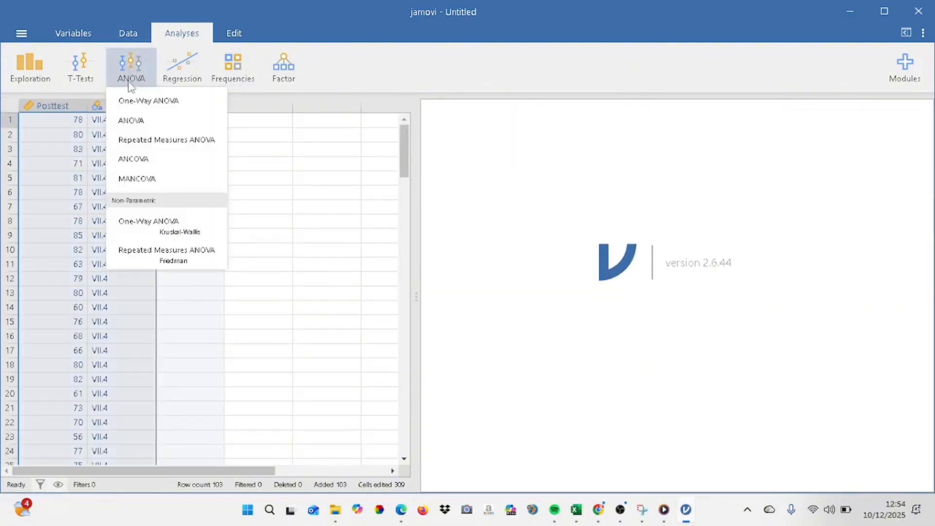
pyautogui.click(154, 105)
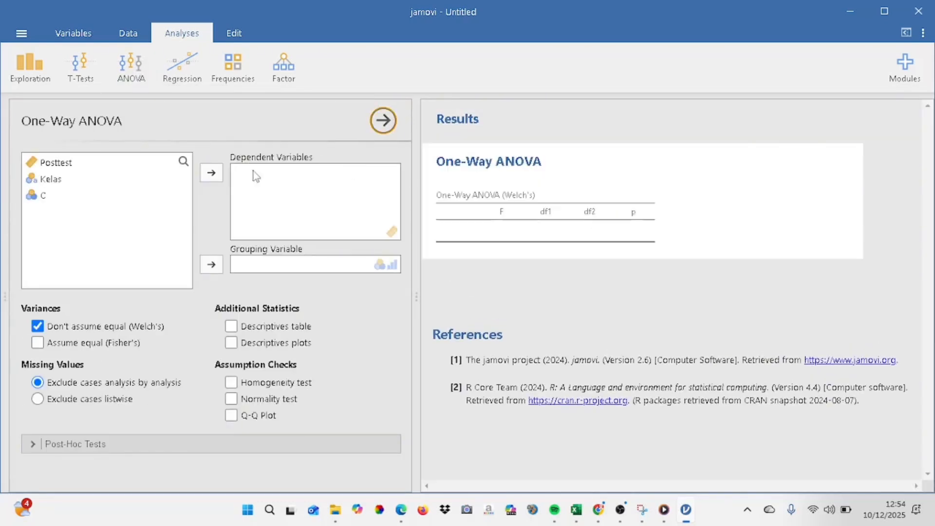
pyautogui.click(121, 164)
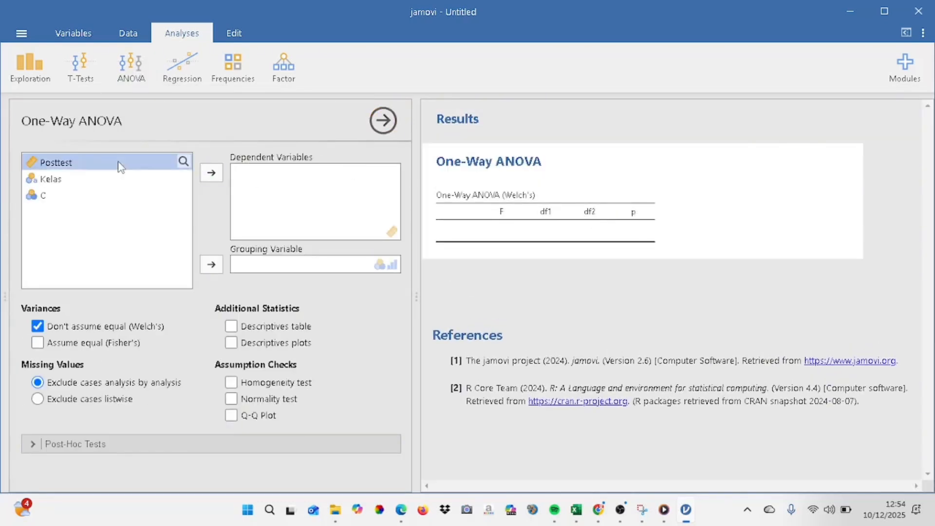
pyautogui.click(213, 174)
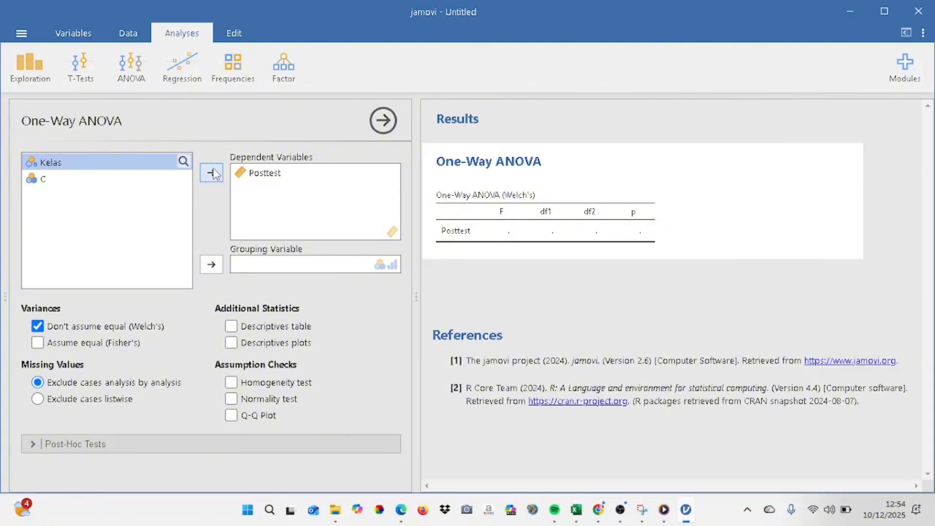
pyautogui.click(212, 266)
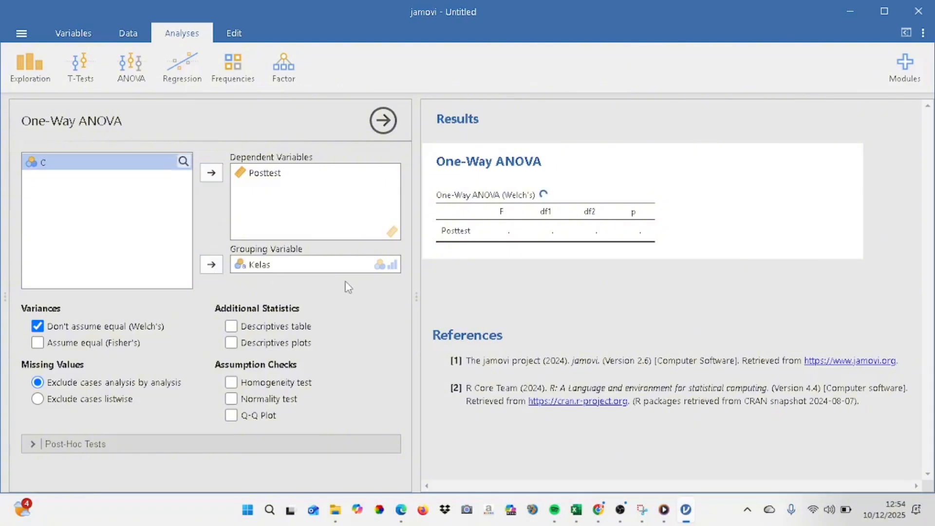